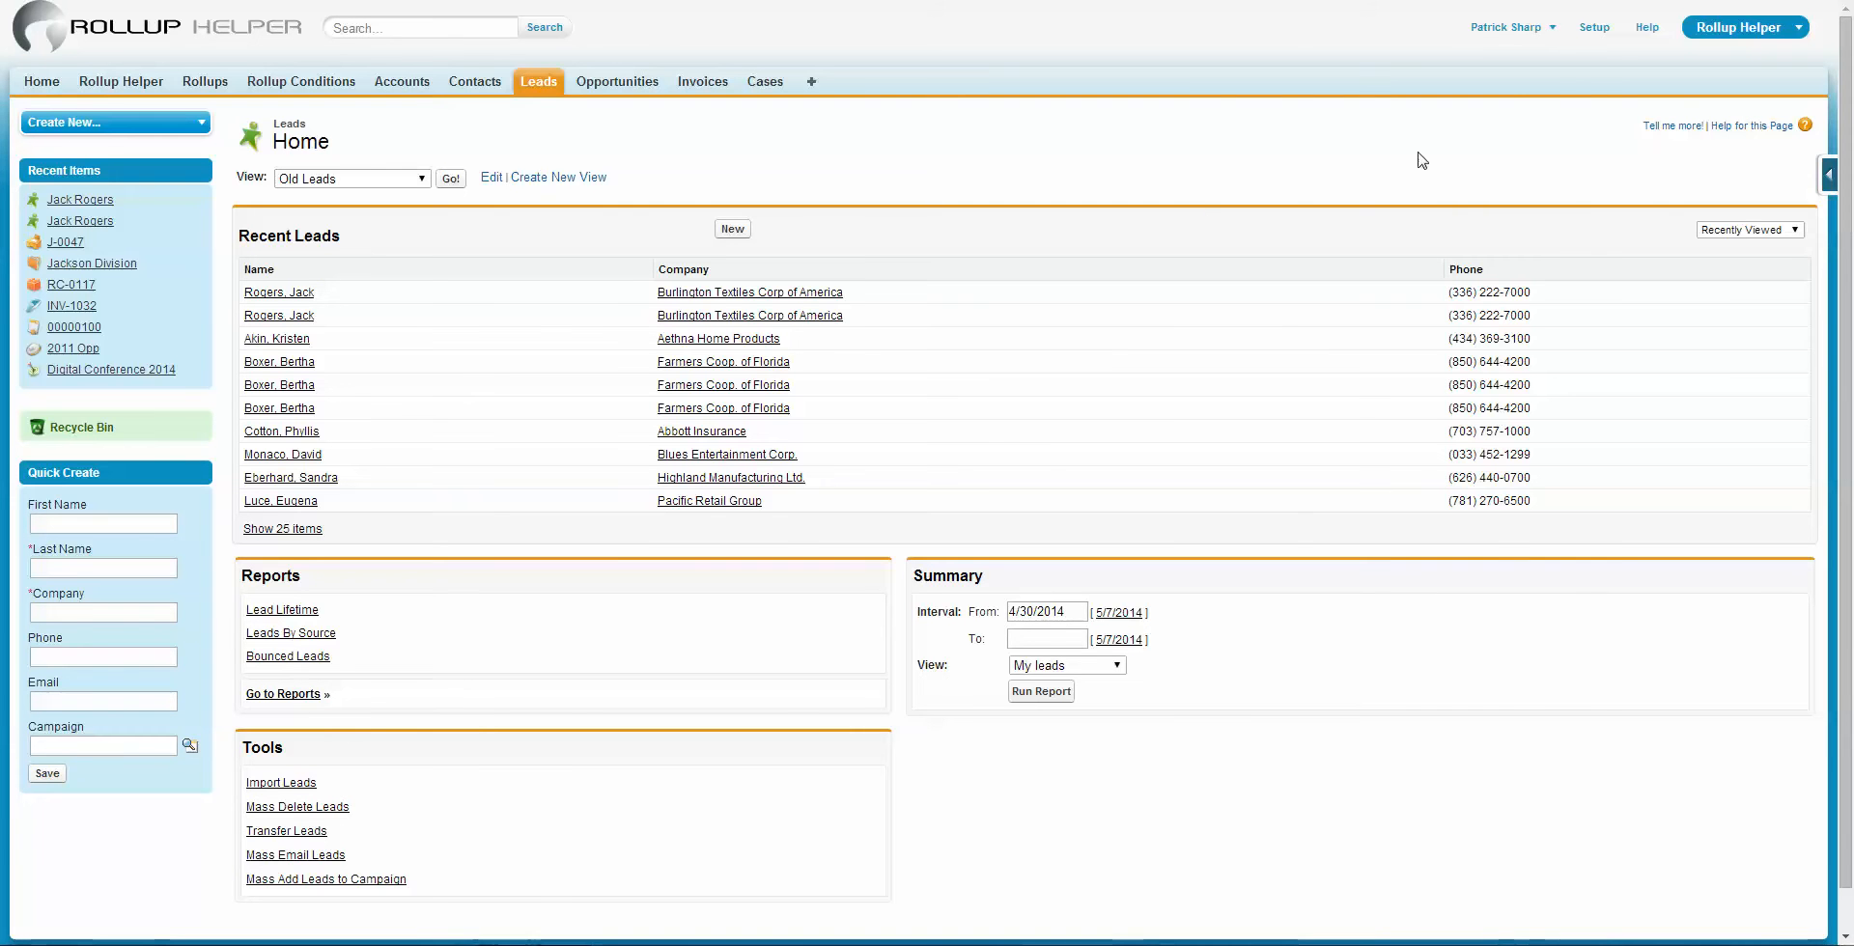
# - Open the First Response custom field definition from Setup and review it alongside the Lead custom fields list
pyautogui.click(1600, 35)
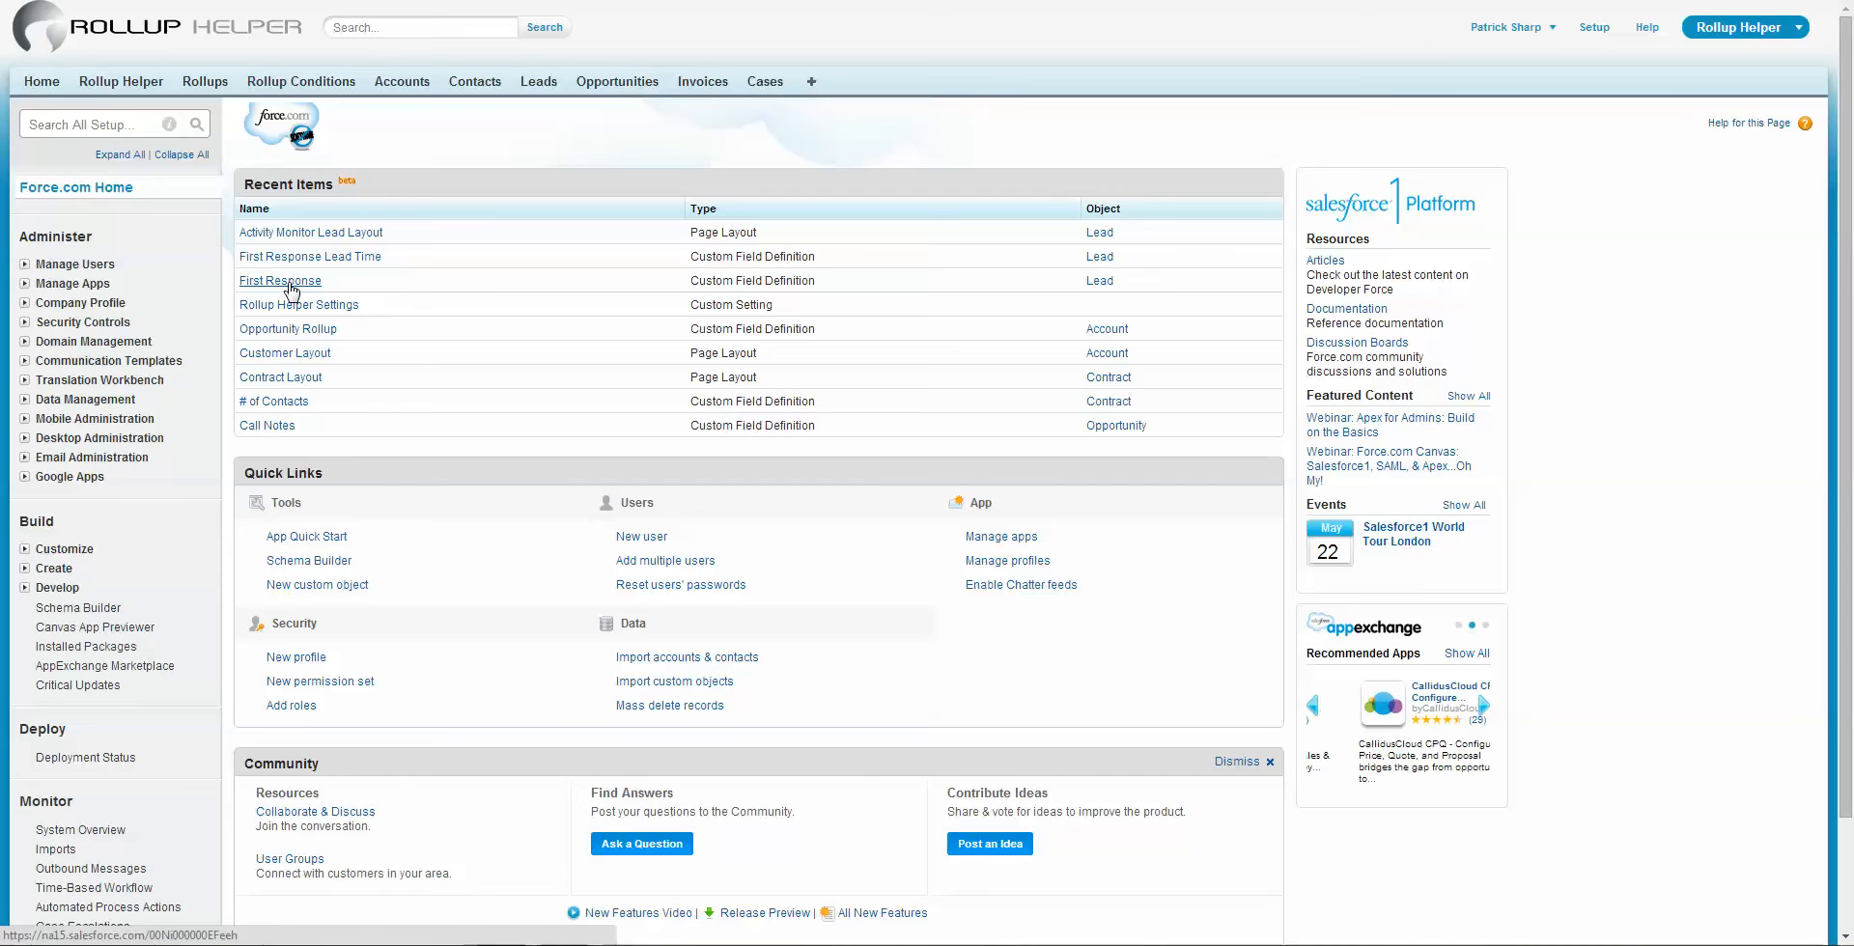
pyautogui.click(295, 288)
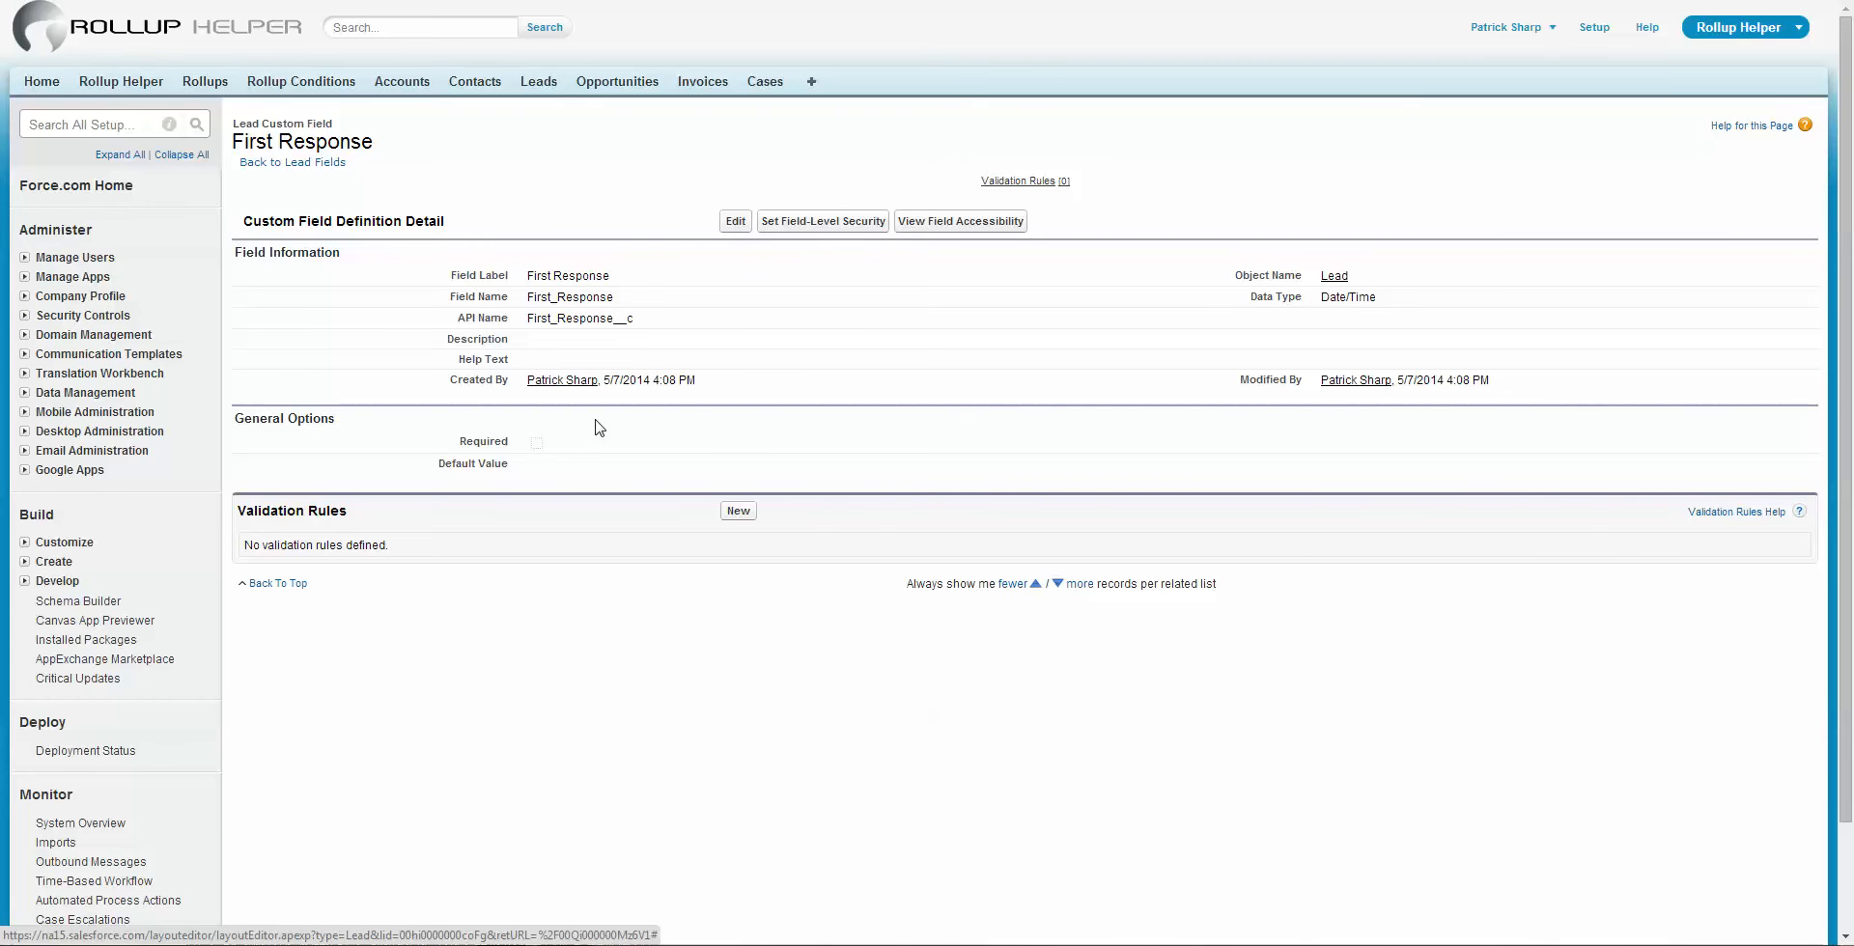
pyautogui.click(310, 163)
pyautogui.scroll(-5, 473, 627)
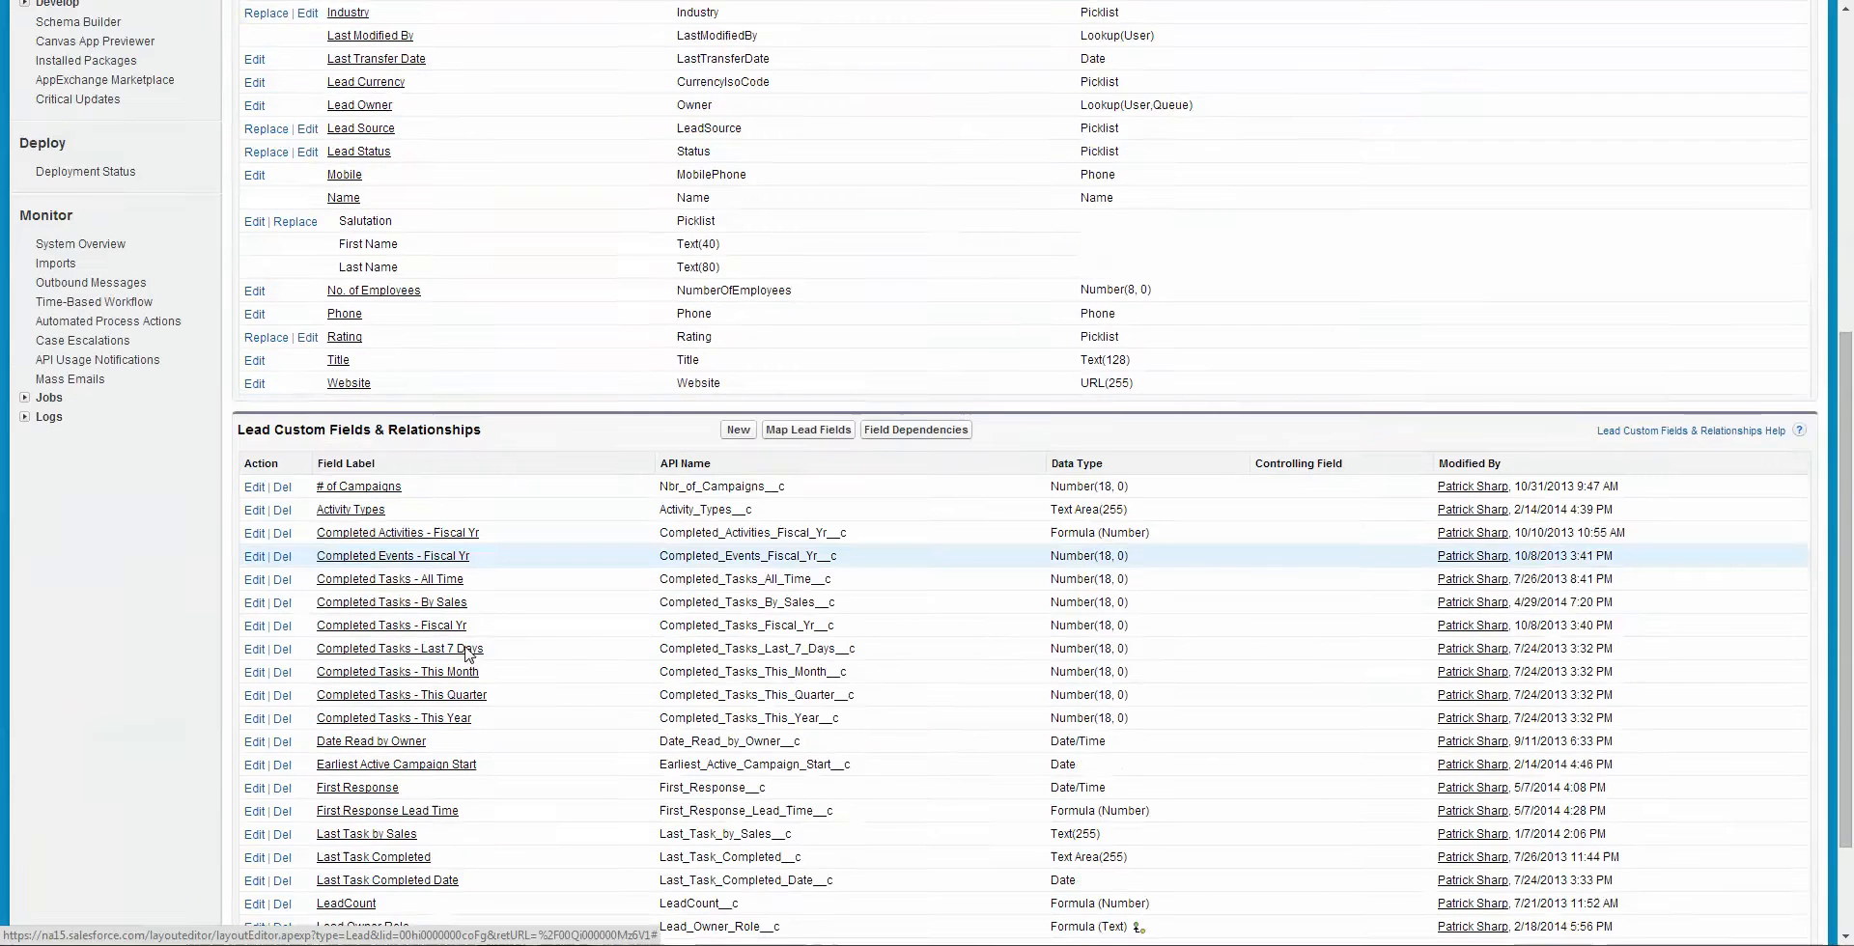
pyautogui.scroll(-3, 467, 647)
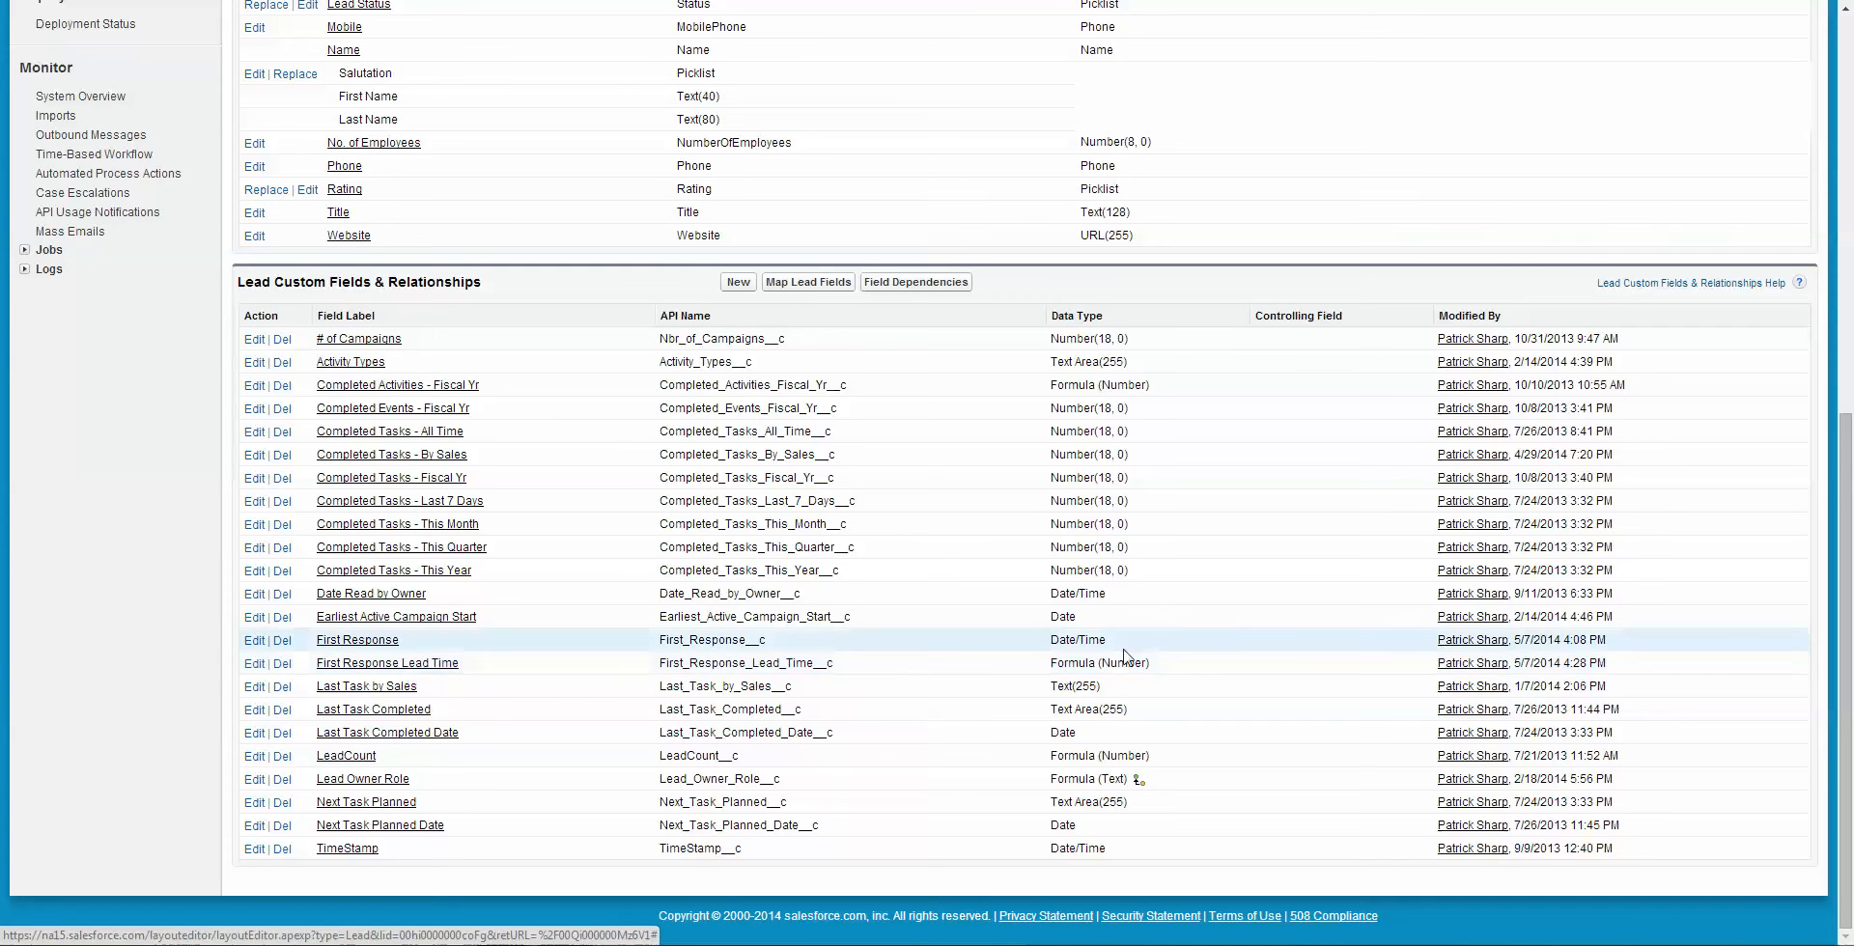
# - Open the First Response Lead Time field and examine its formula subtracting CreatedDate from First_Response__c and multiplying by 1440
pyautogui.click(385, 668)
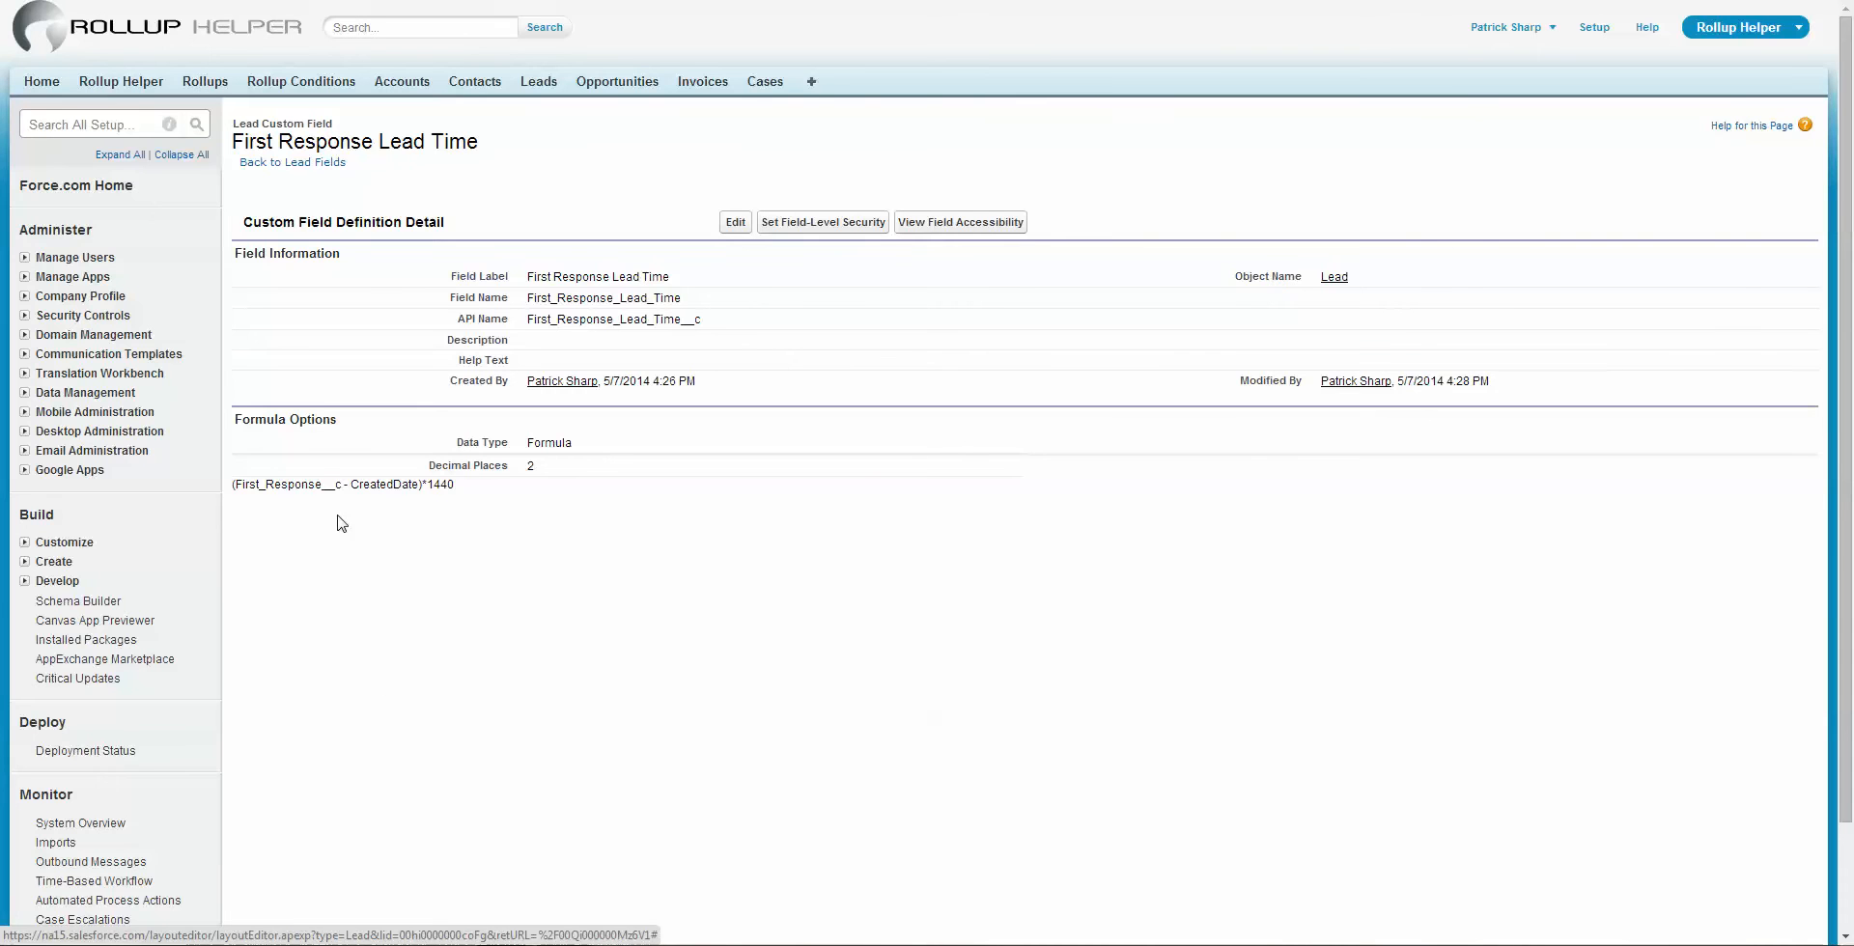
pyautogui.moveTo(342, 484); pyautogui.dragTo(234, 483)
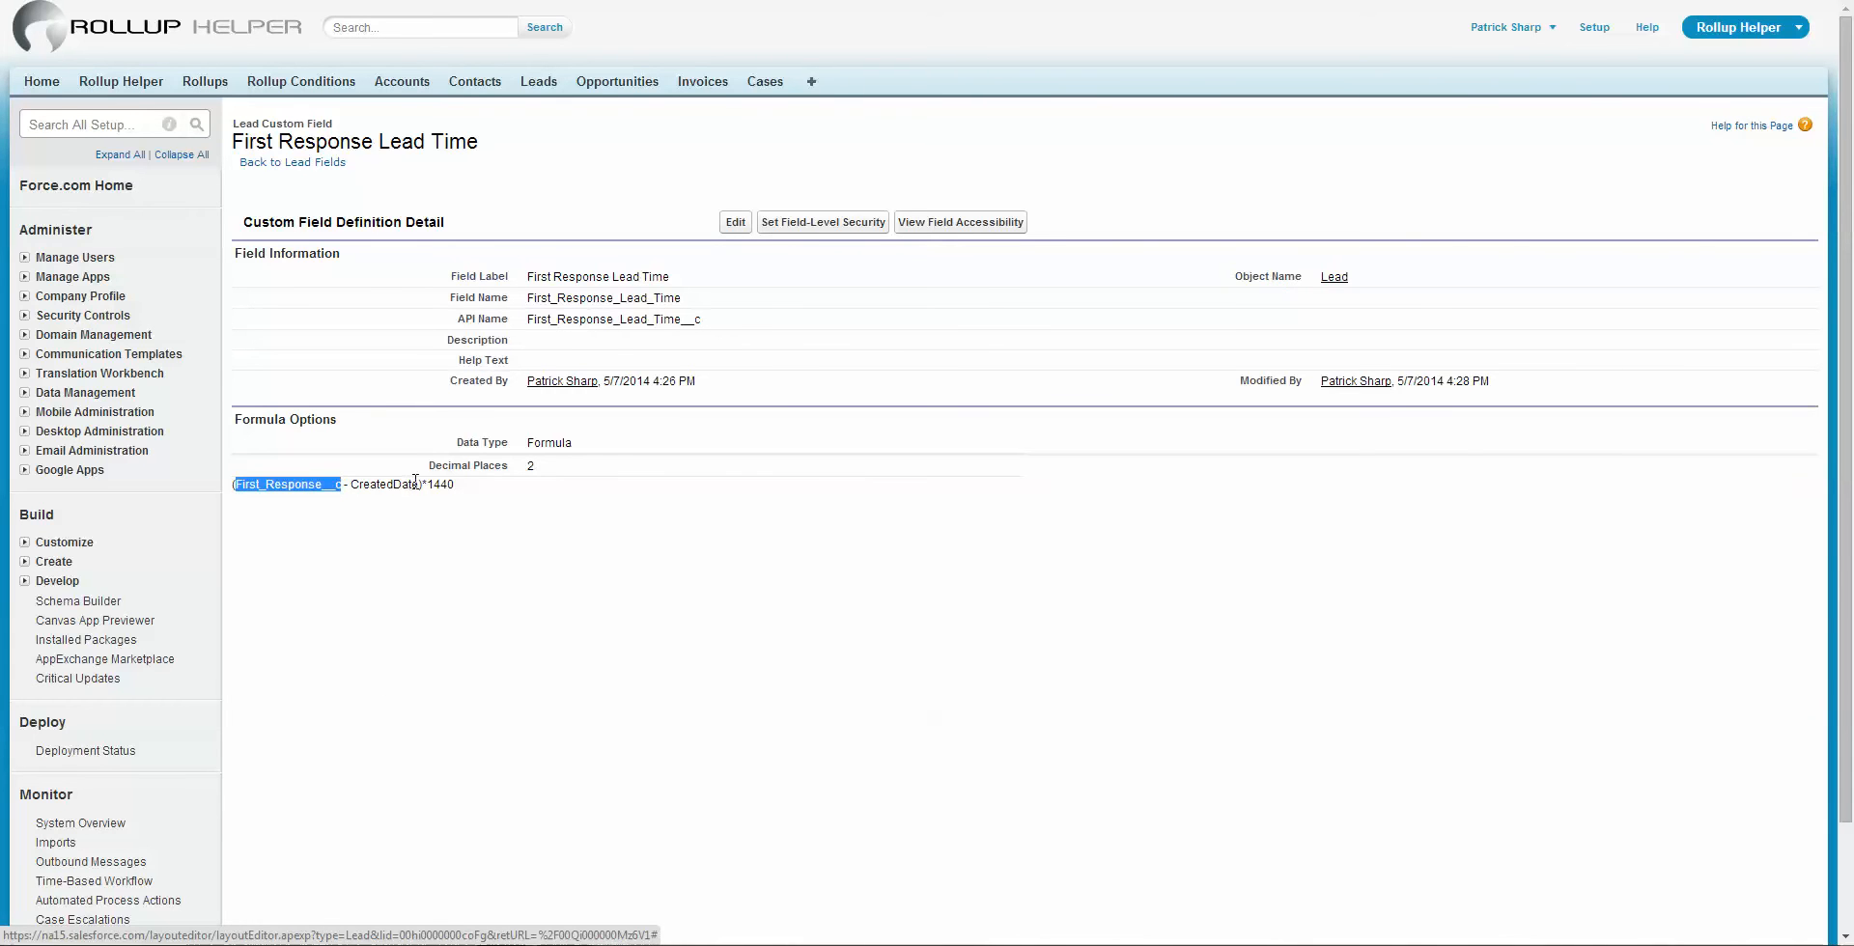
pyautogui.moveTo(421, 484); pyautogui.dragTo(354, 486)
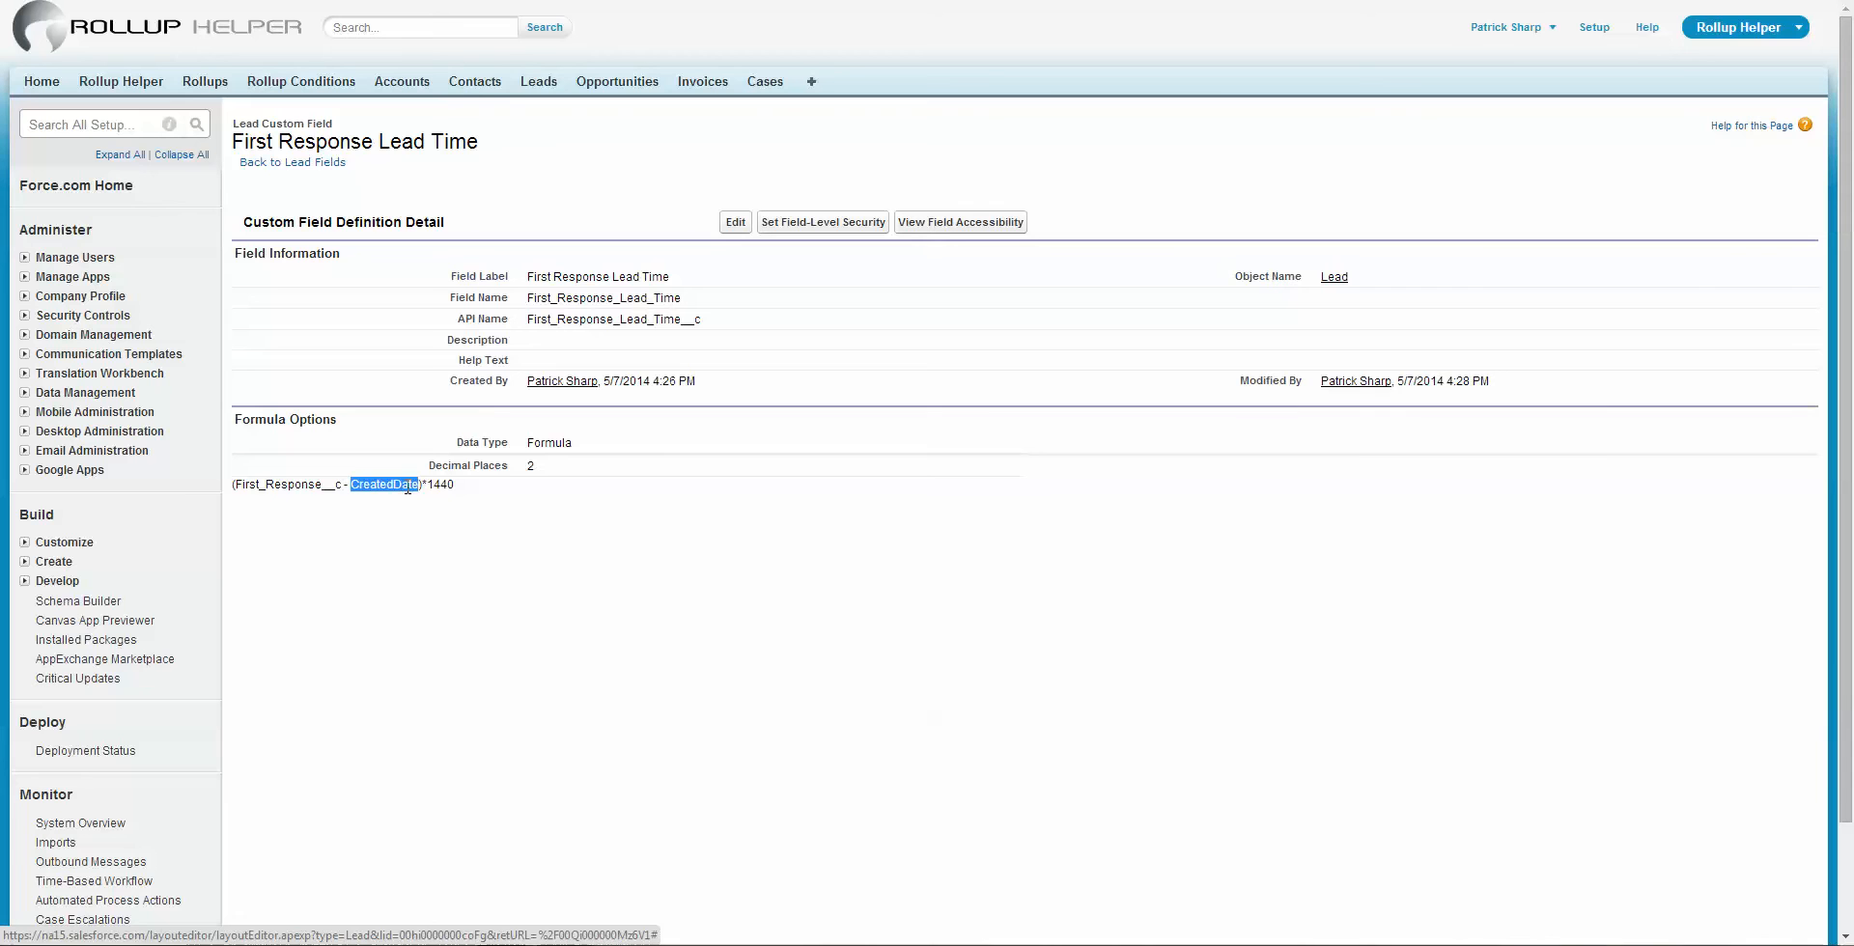
pyautogui.moveTo(426, 485); pyautogui.dragTo(468, 495)
pyautogui.moveTo(461, 494); pyautogui.dragTo(236, 498)
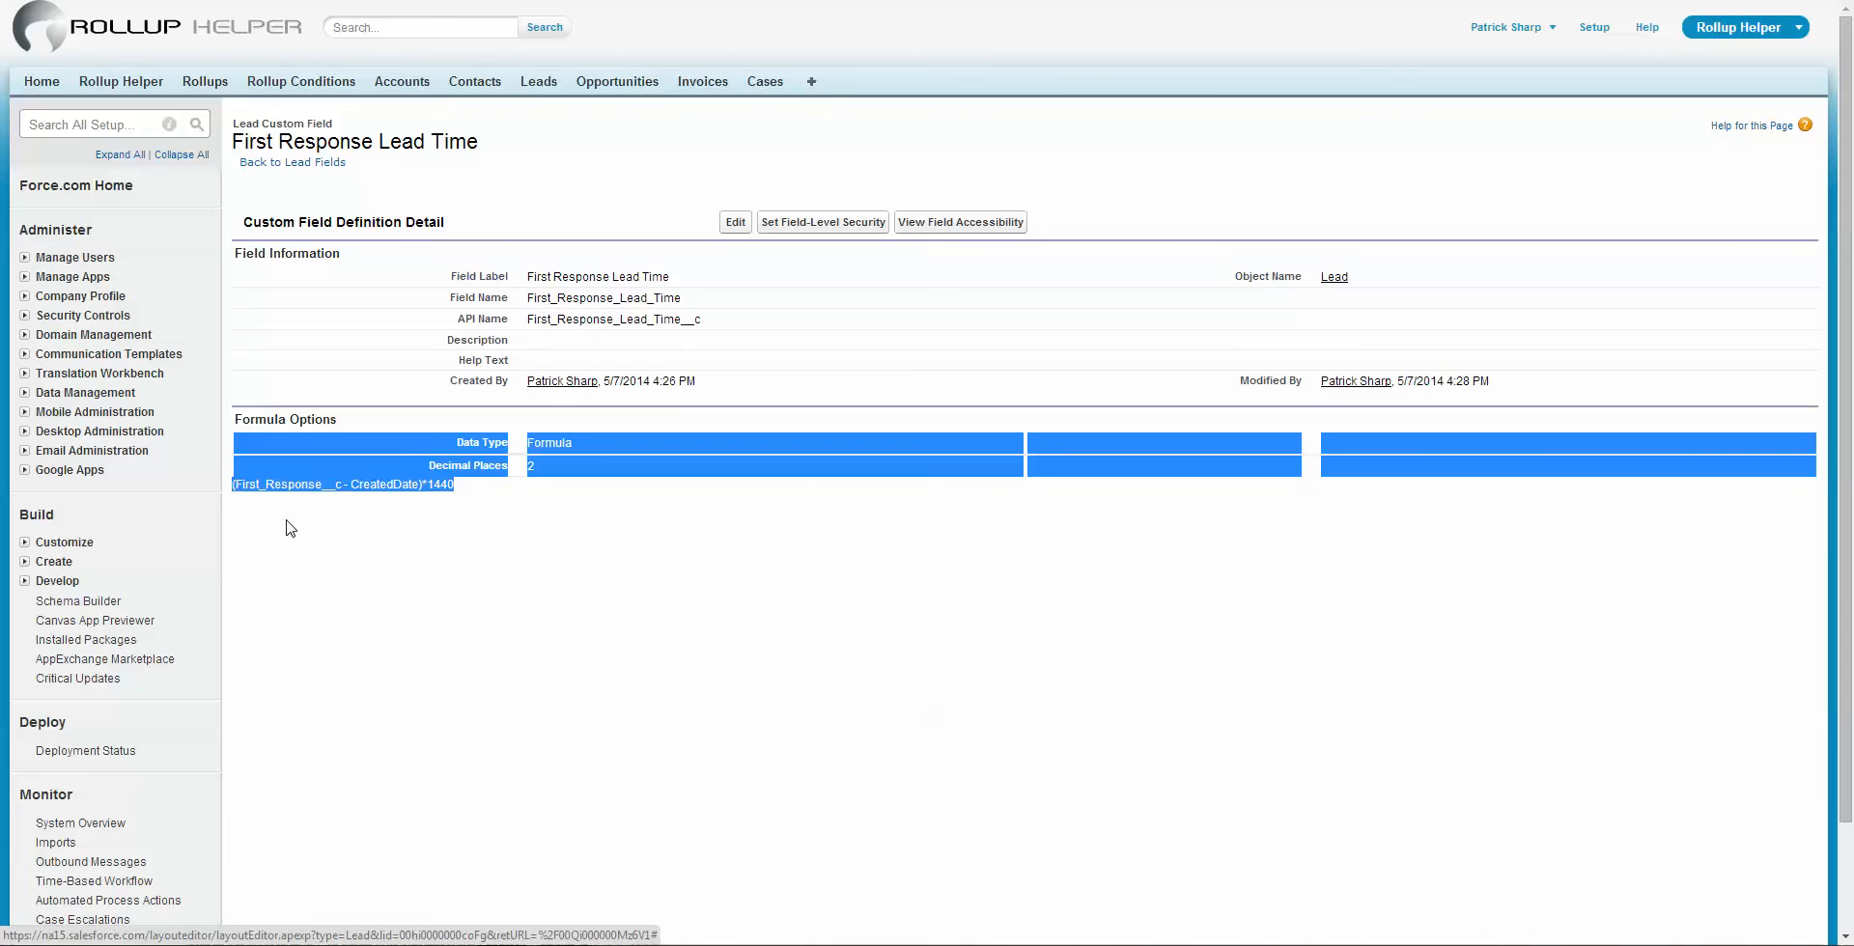
pyautogui.click(441, 591)
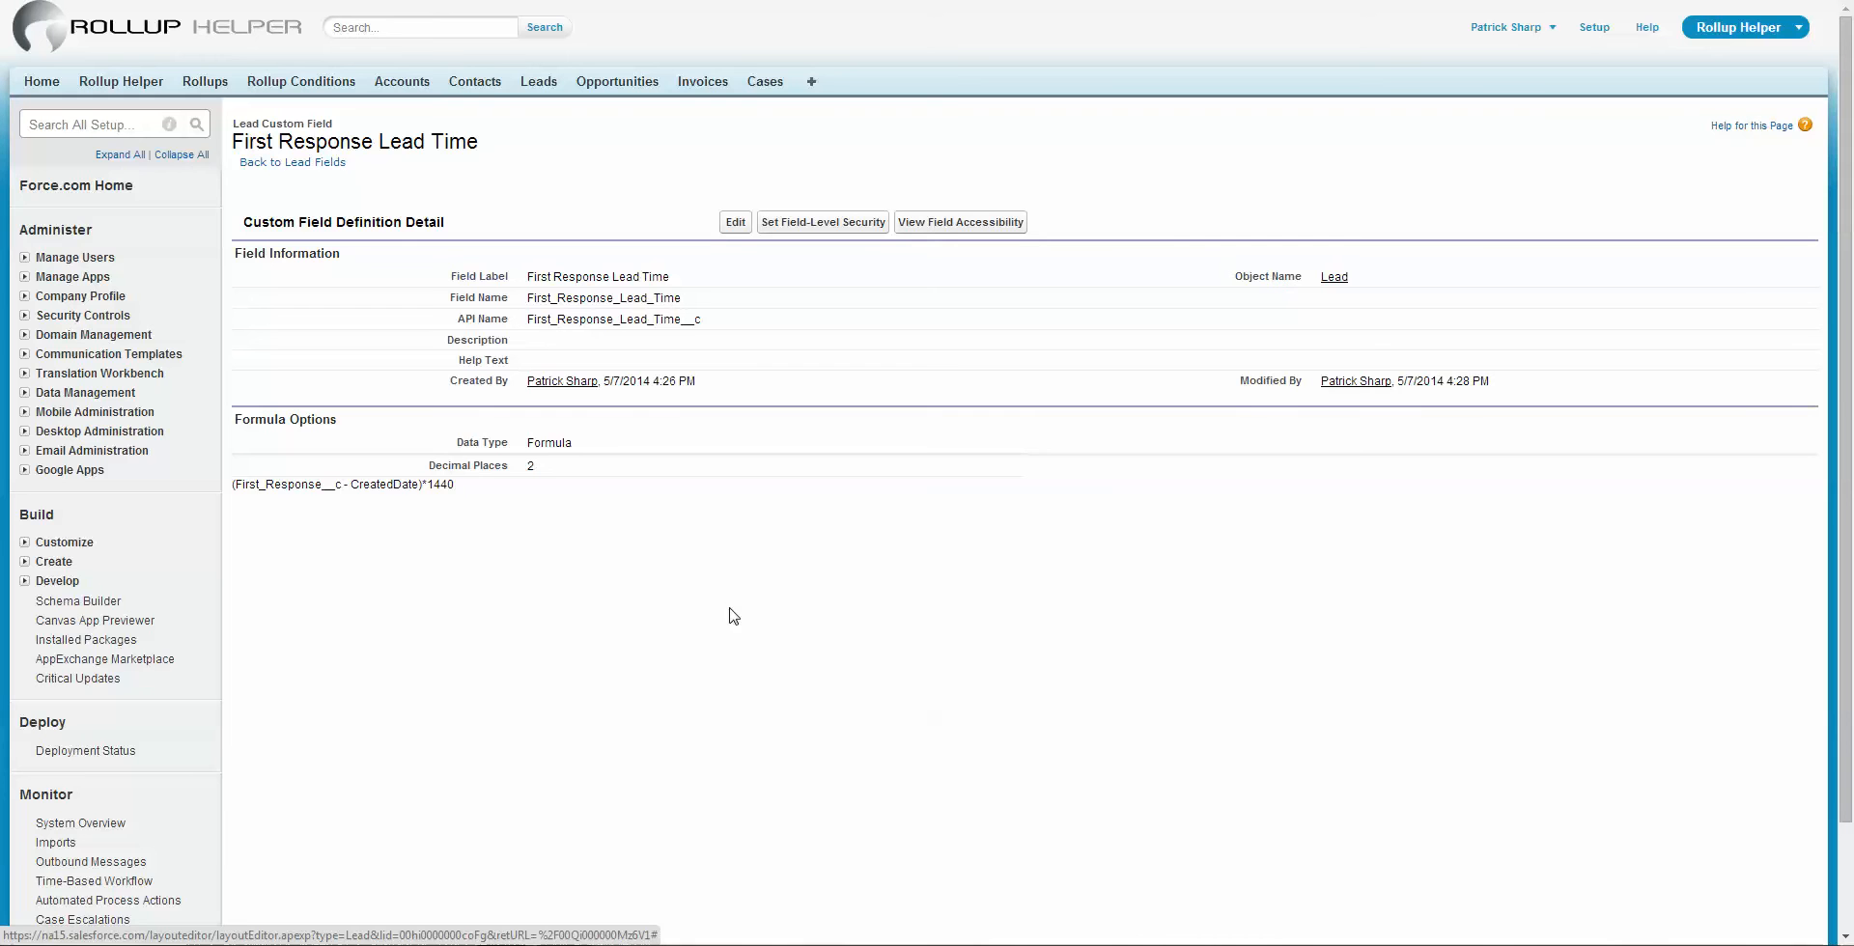
# - Start a new rollup with Lead as the target object and First Response as the field for its results
pyautogui.click(205, 85)
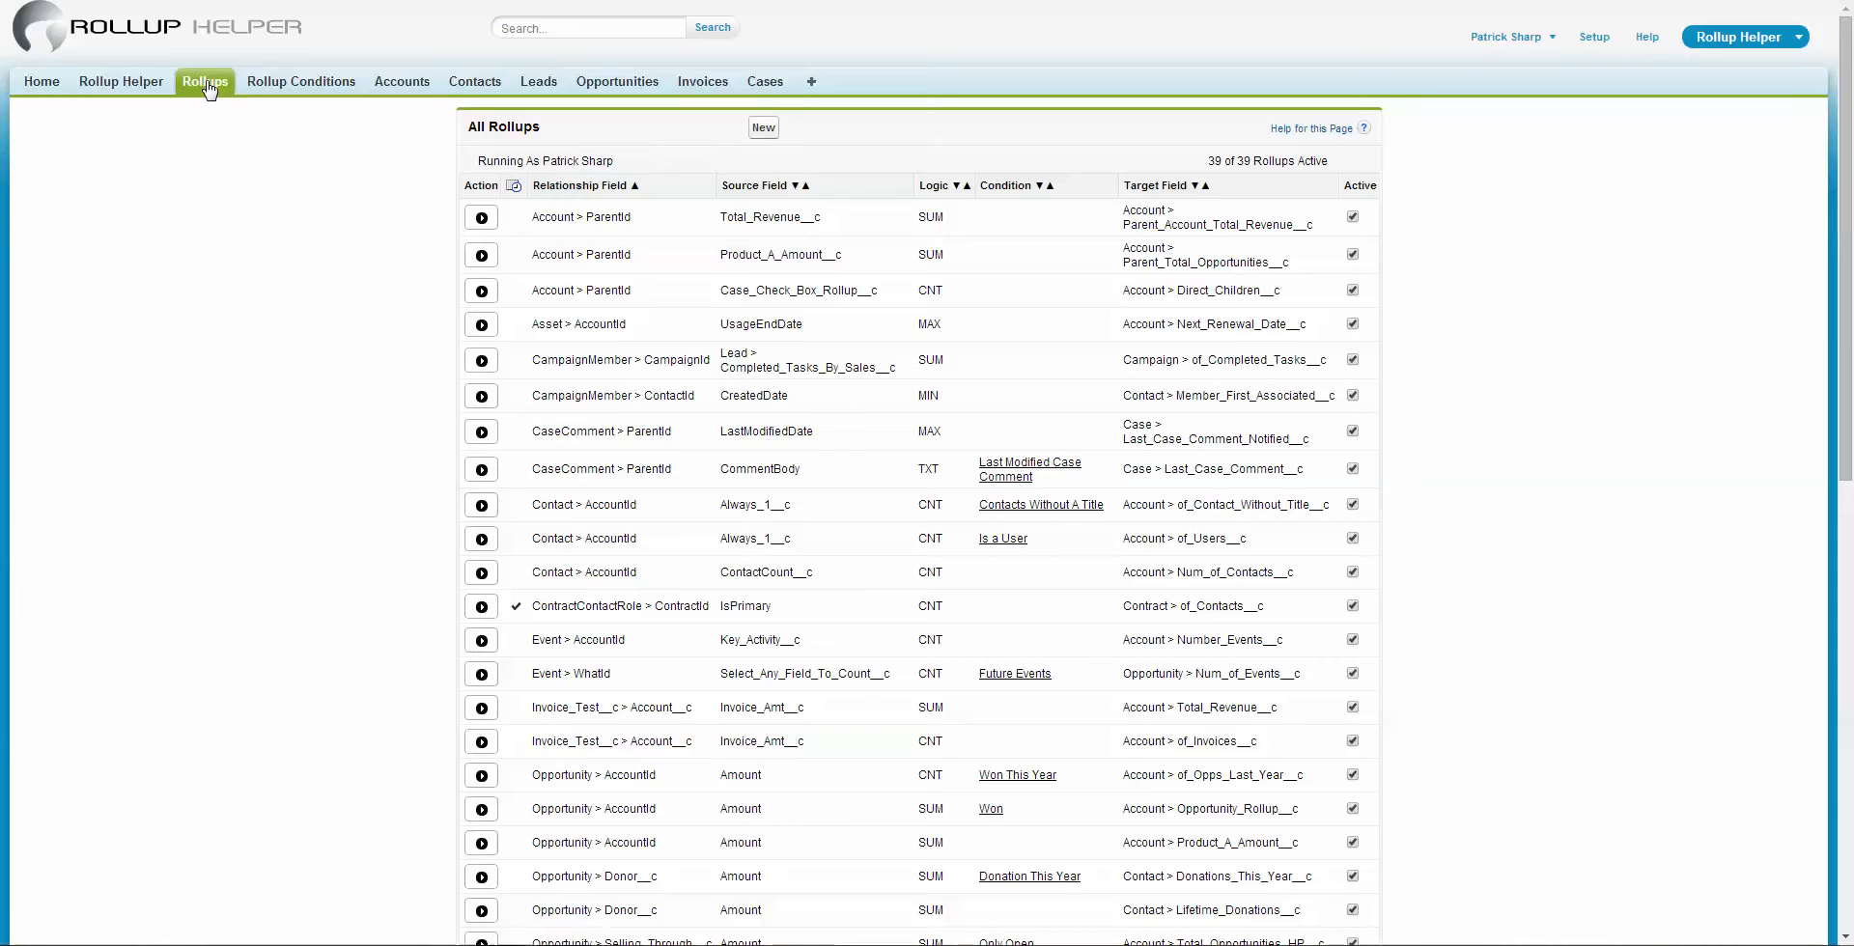
pyautogui.click(765, 129)
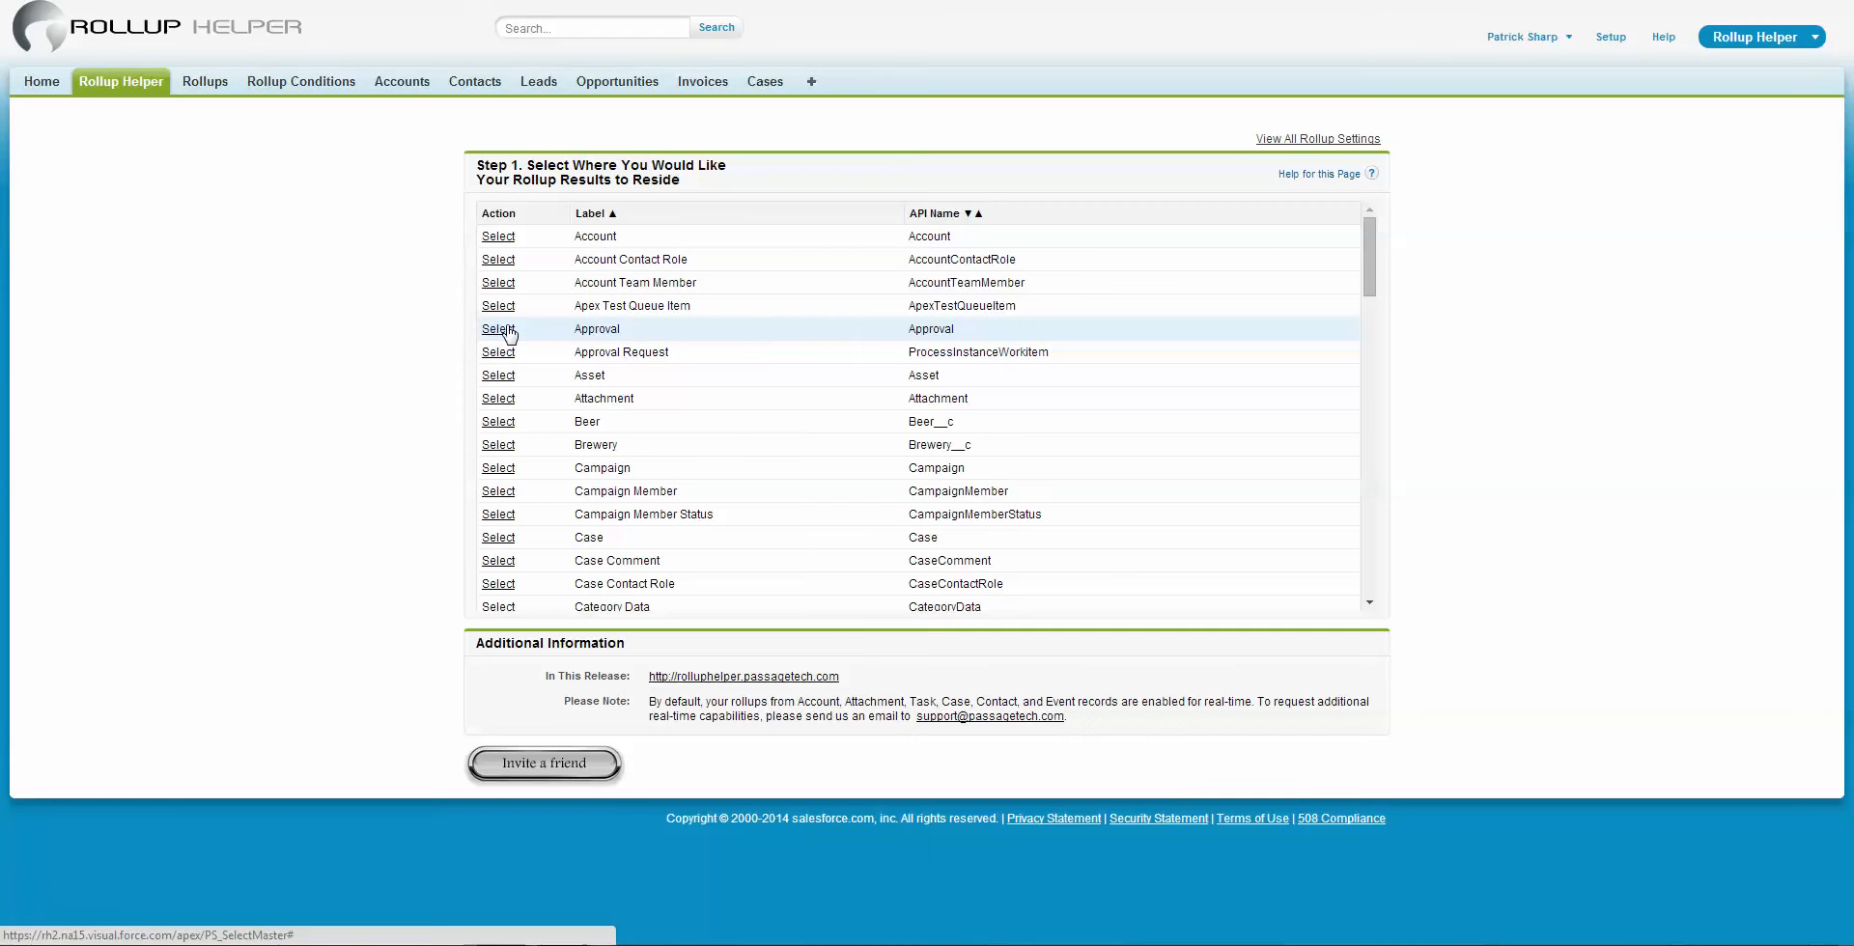
pyautogui.scroll(-10, 568, 496)
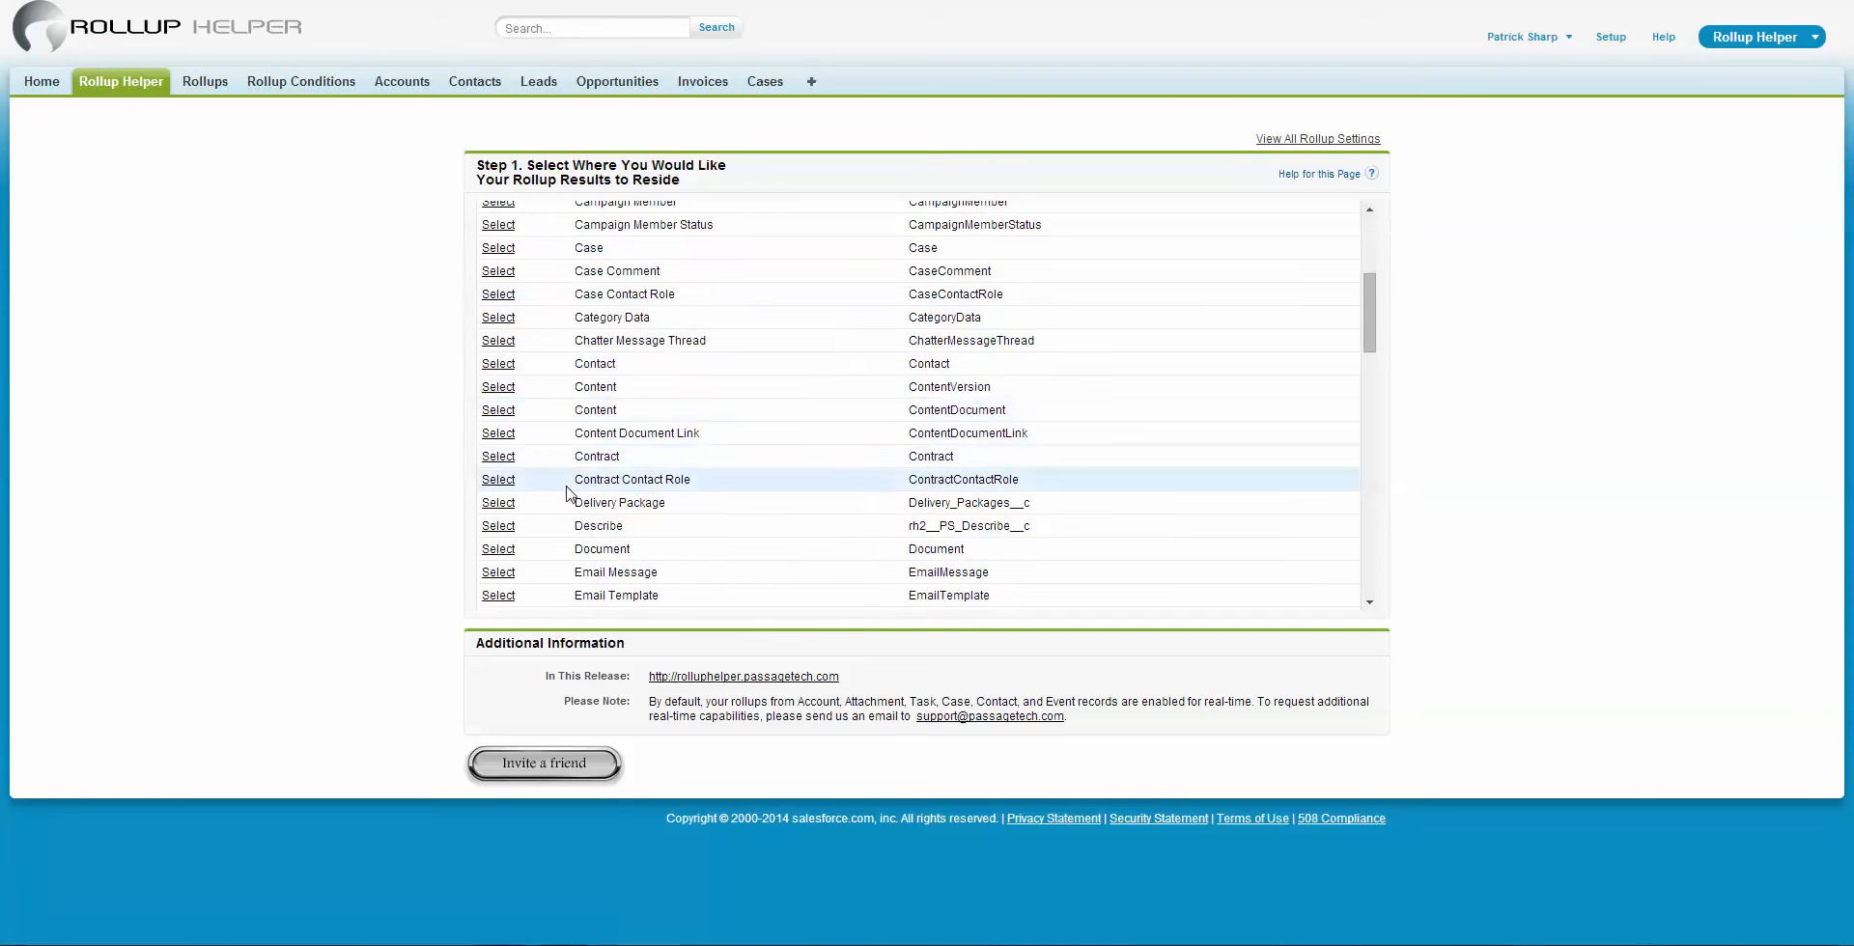
pyautogui.scroll(-2, 568, 497)
pyautogui.scroll(2, 546, 424)
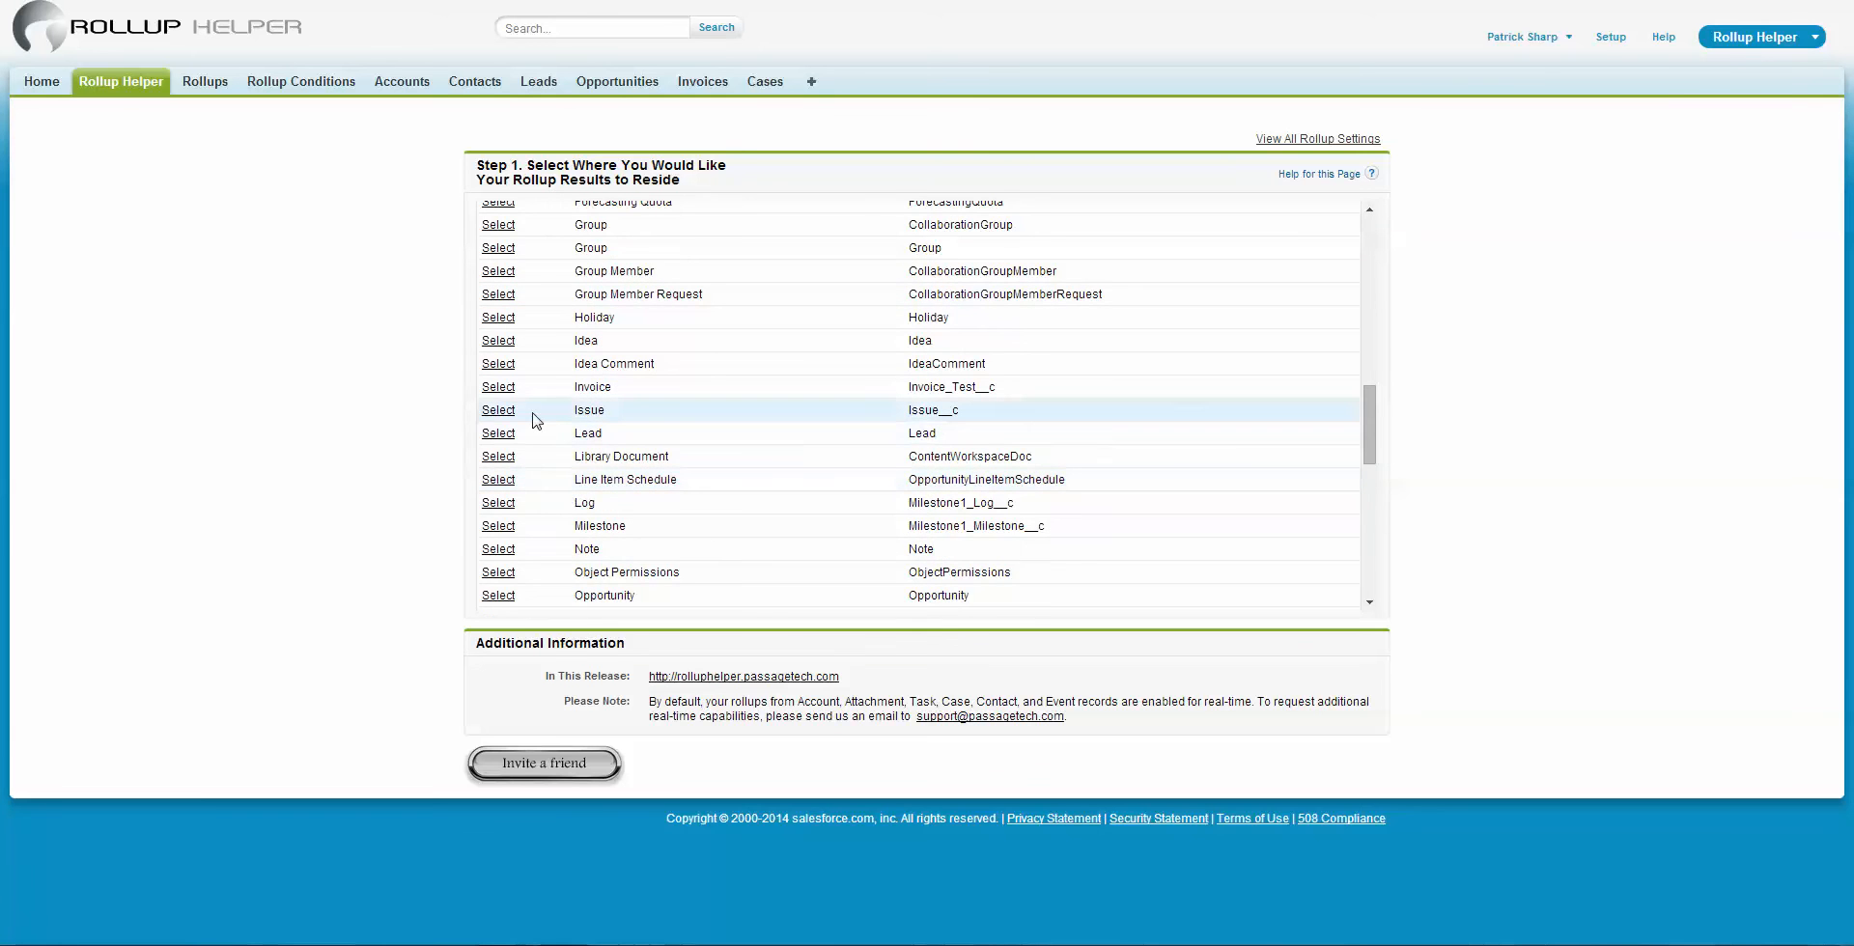
pyautogui.click(498, 436)
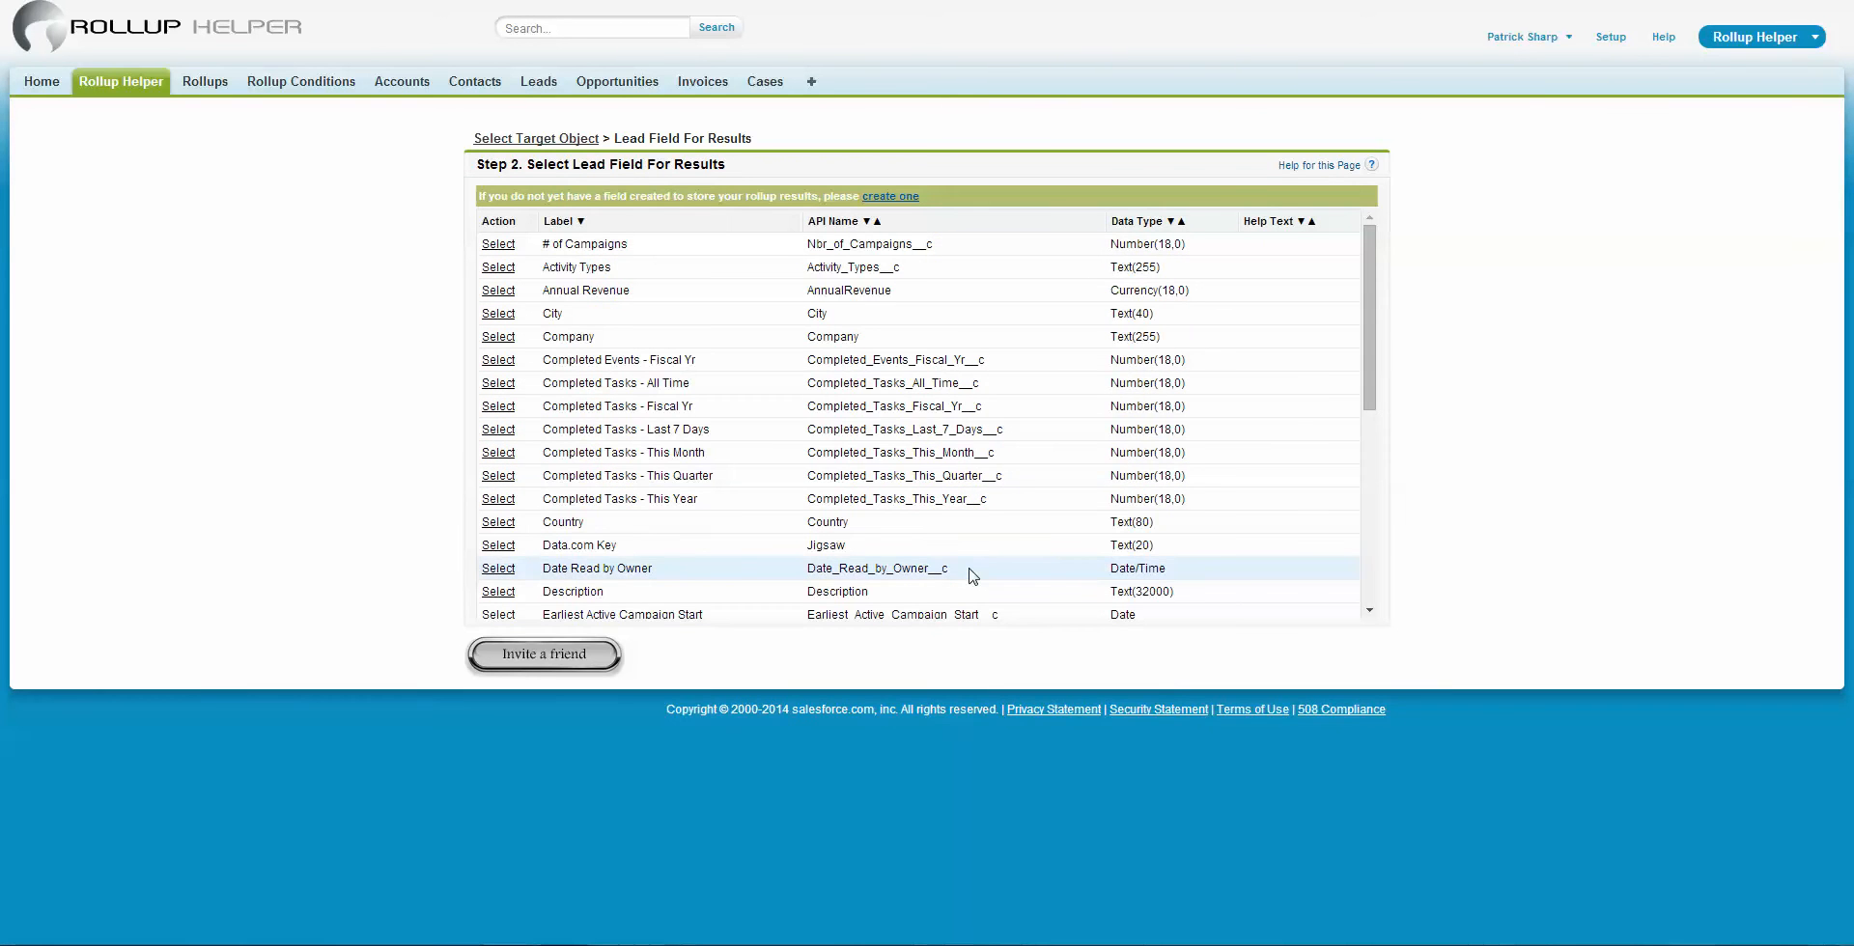
pyautogui.scroll(-4, 594, 425)
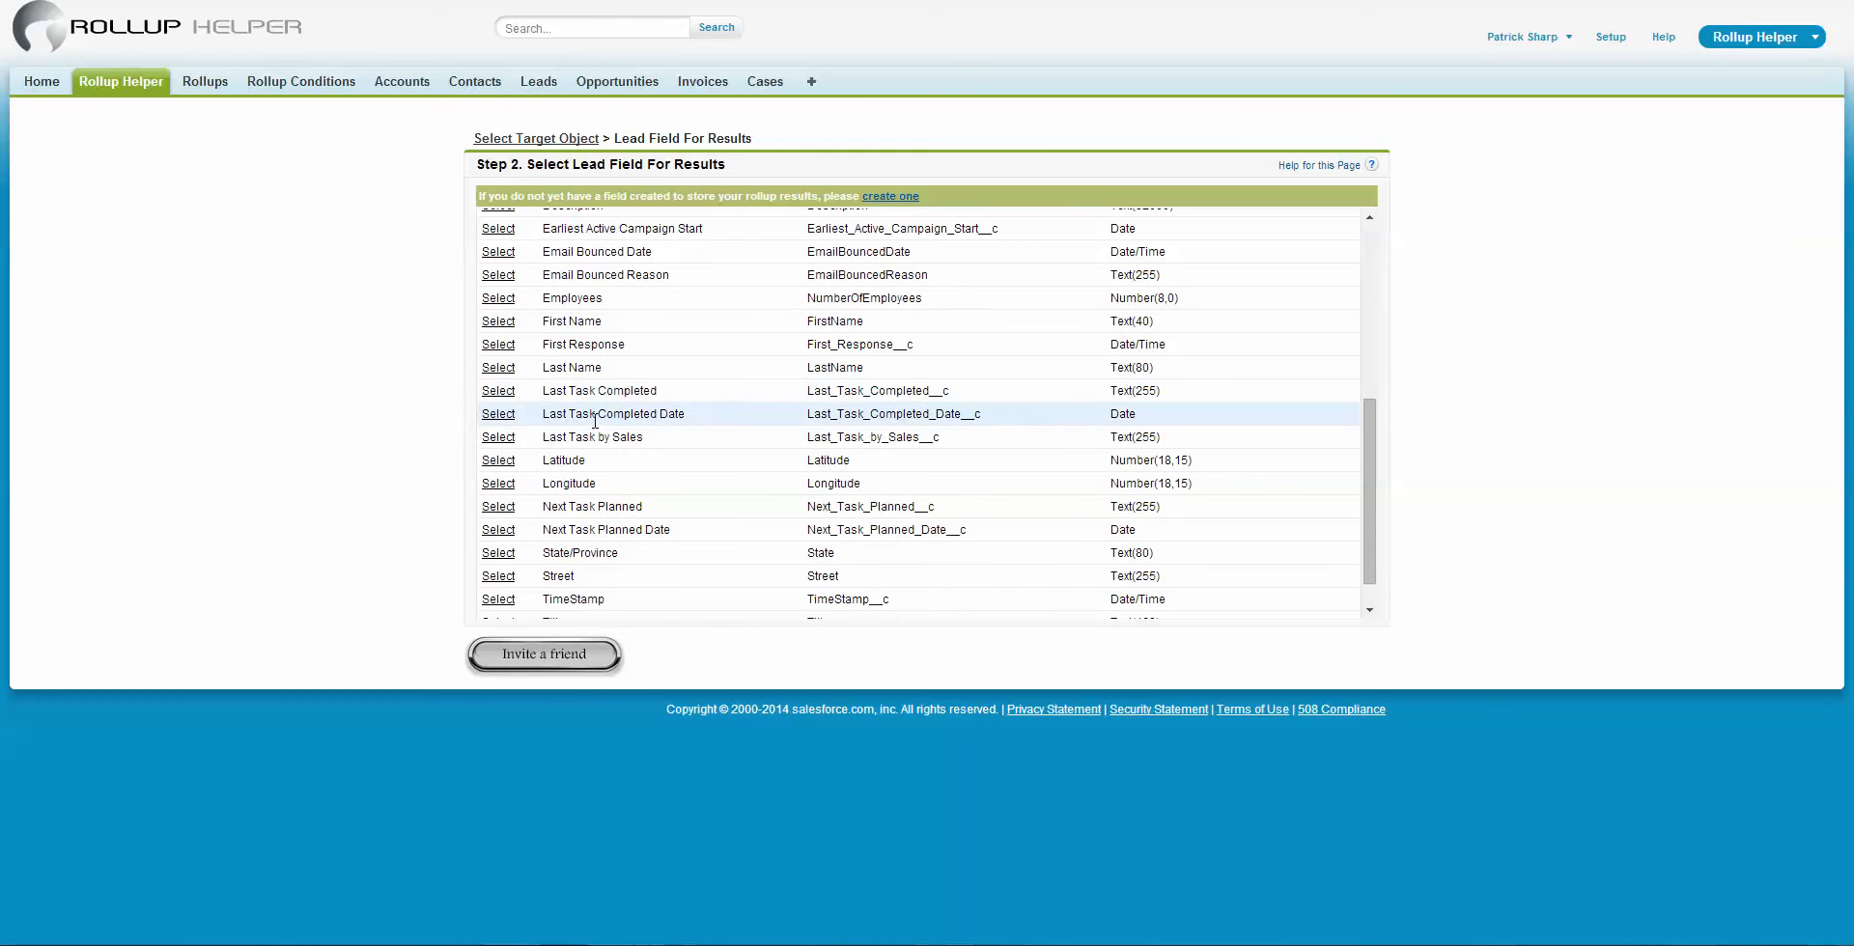
pyautogui.click(509, 348)
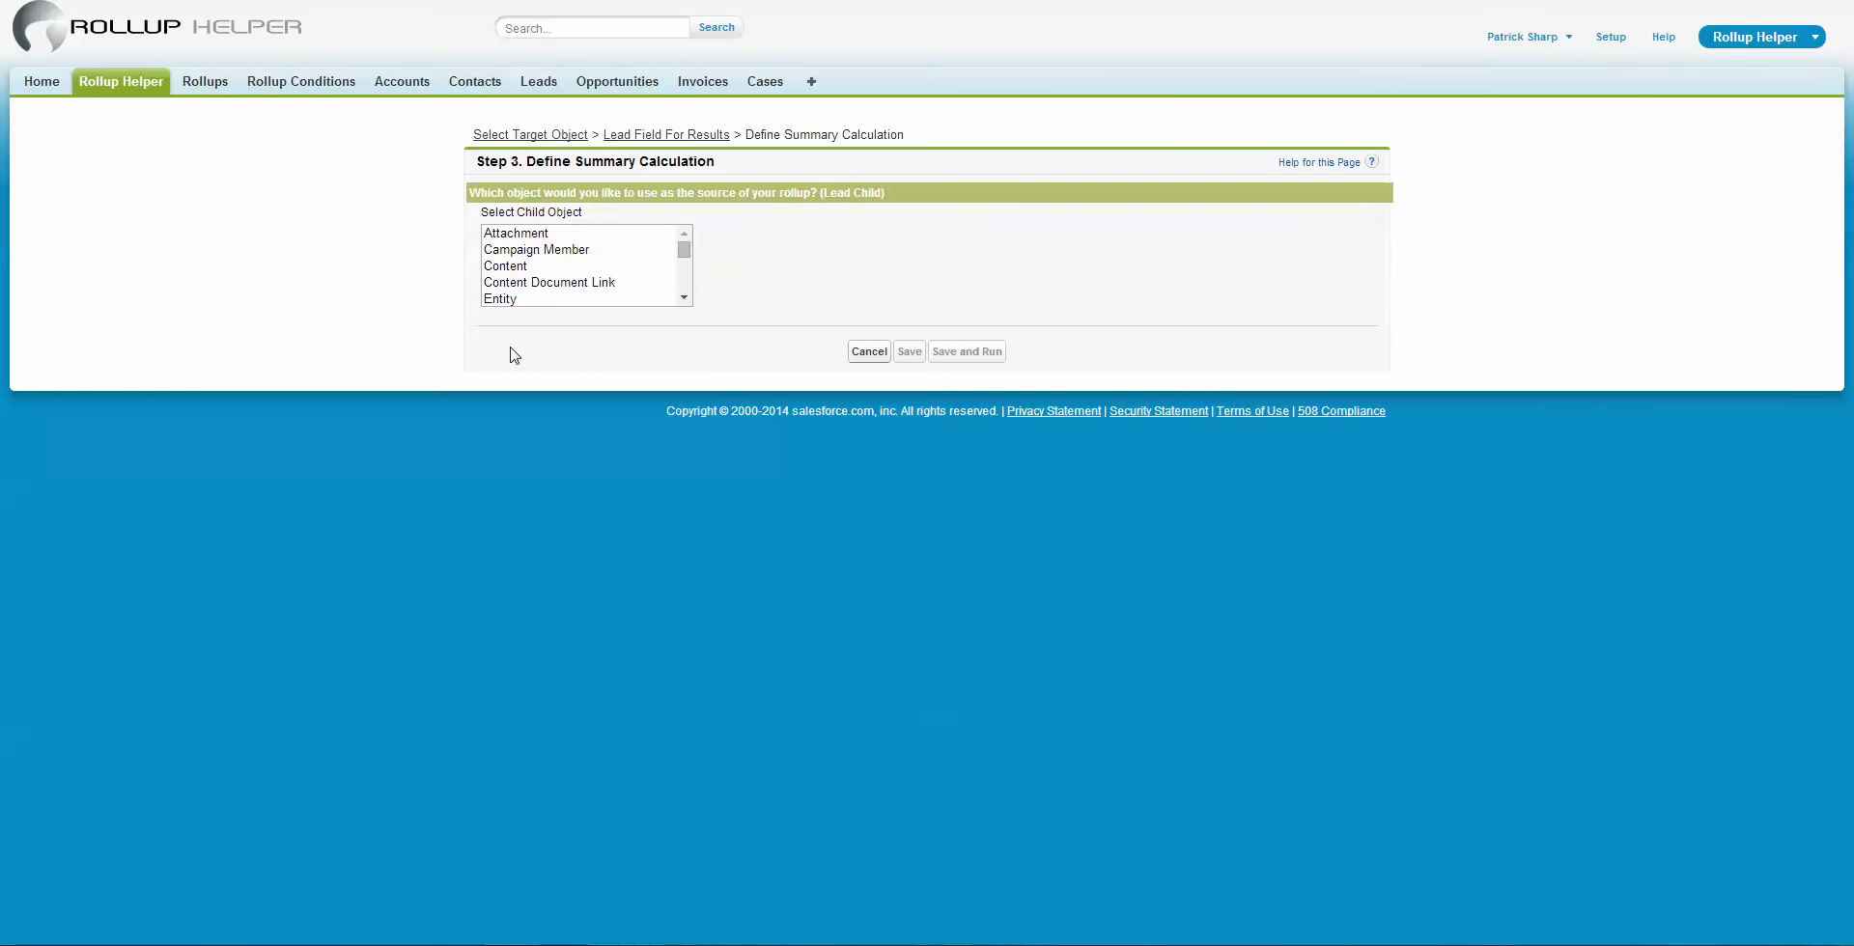
# - Define the rollup source as the Task object's Created Date with the Minimum type, and save the rollup without running it
pyautogui.click(684, 297)
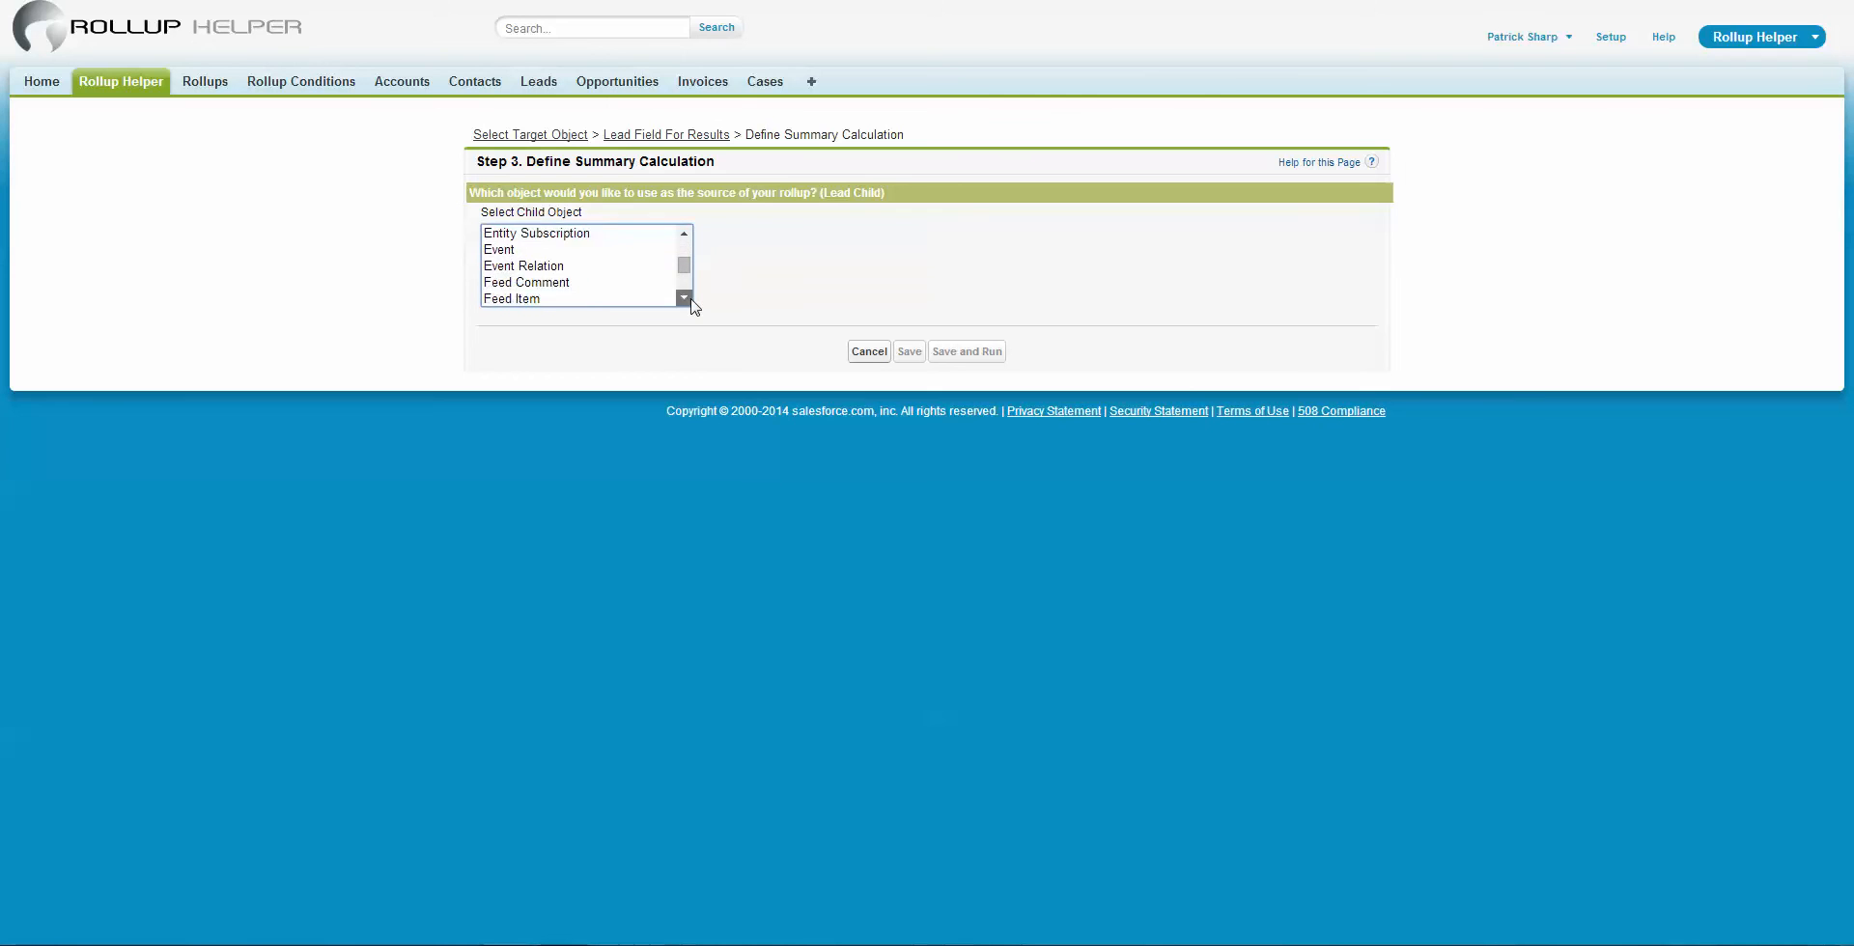
pyautogui.click(685, 298)
pyautogui.click(494, 299)
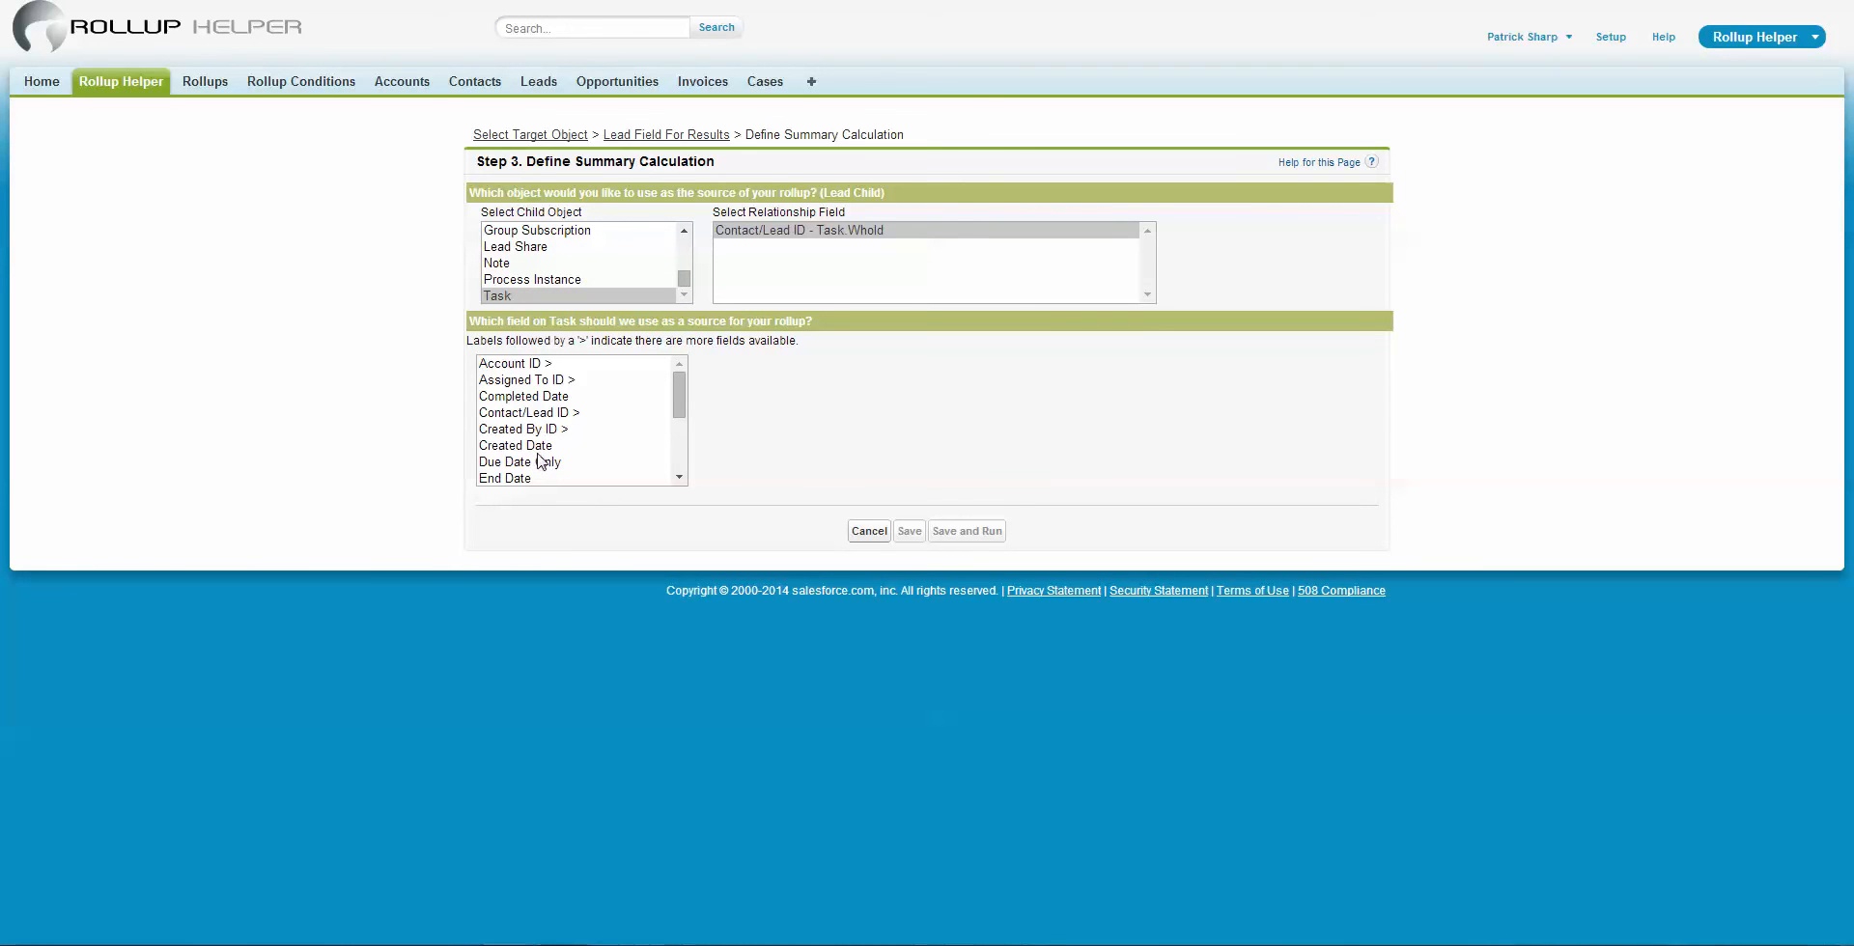
pyautogui.scroll(-2, 533, 464)
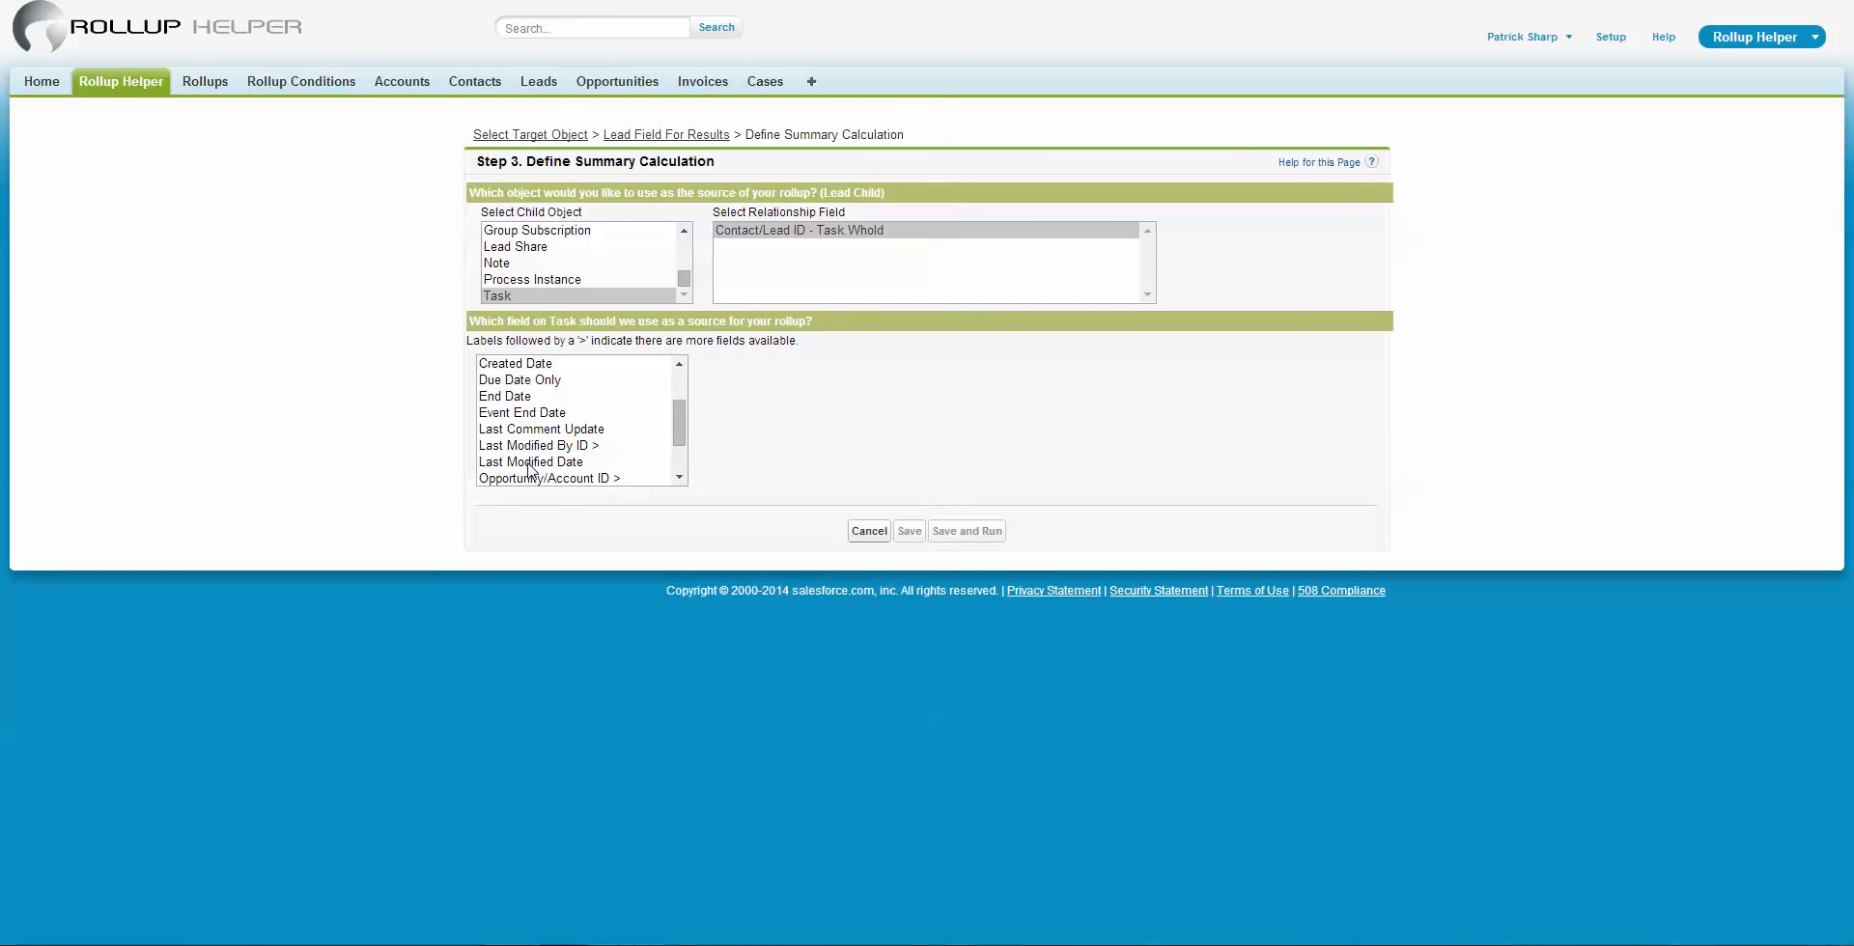
pyautogui.click(532, 365)
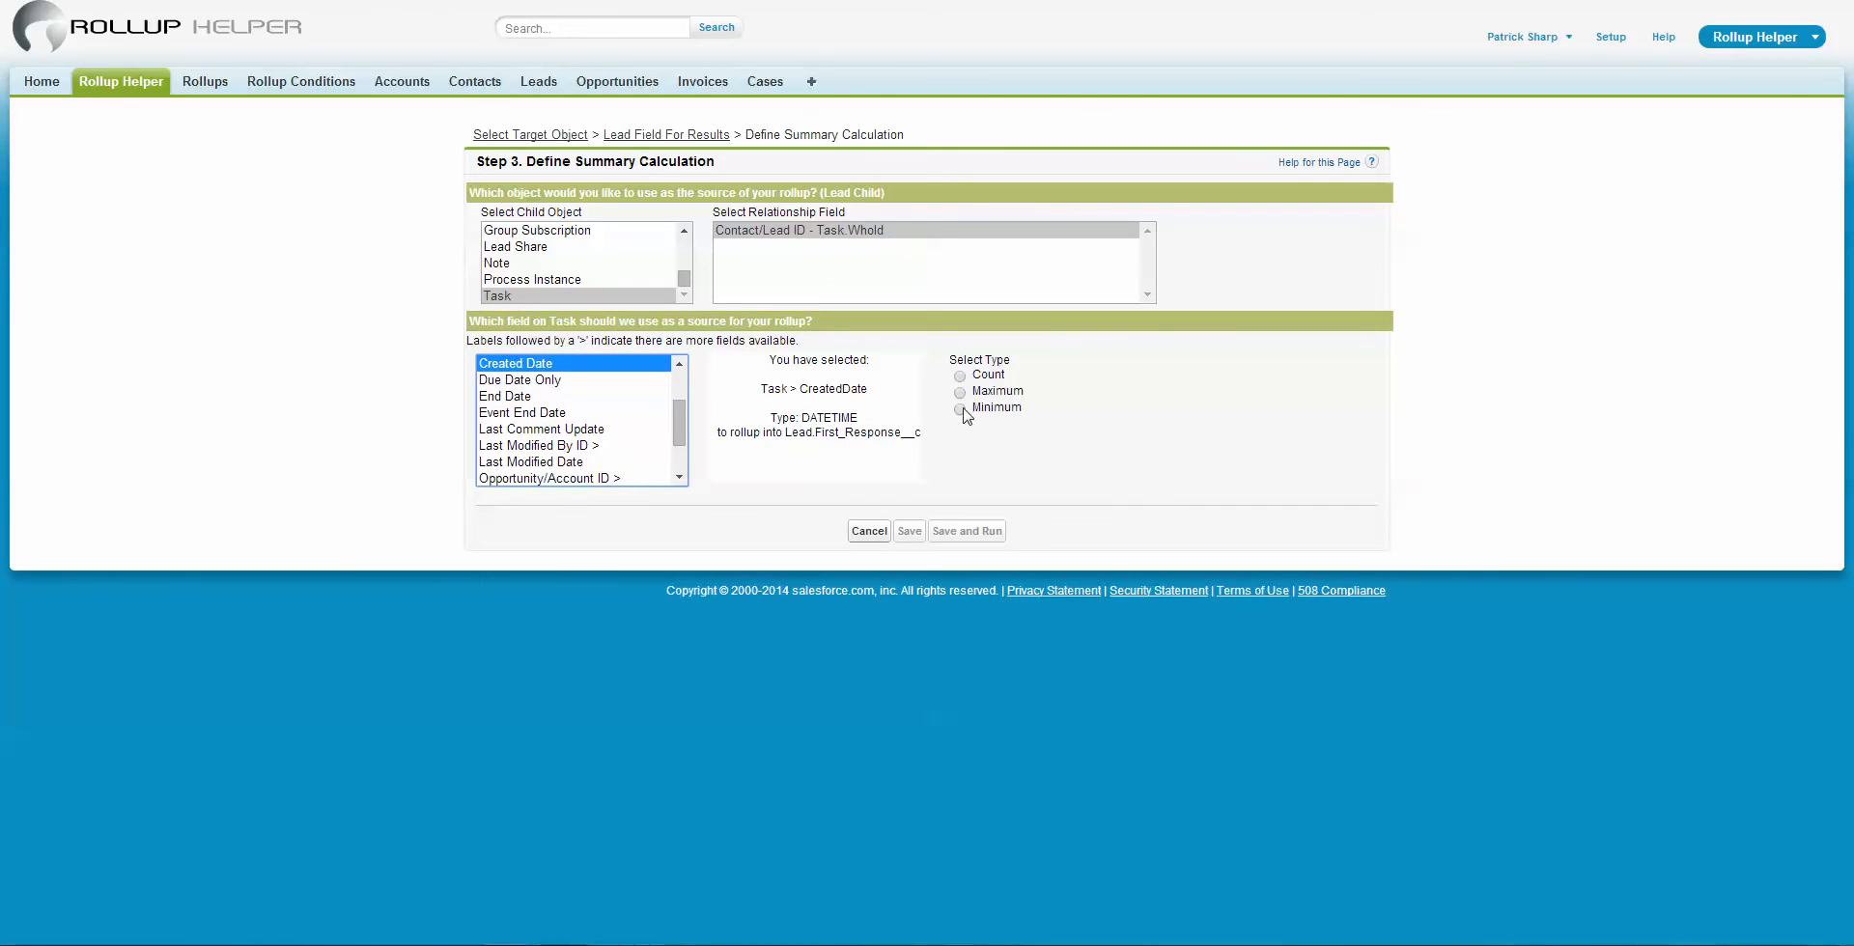
pyautogui.click(959, 409)
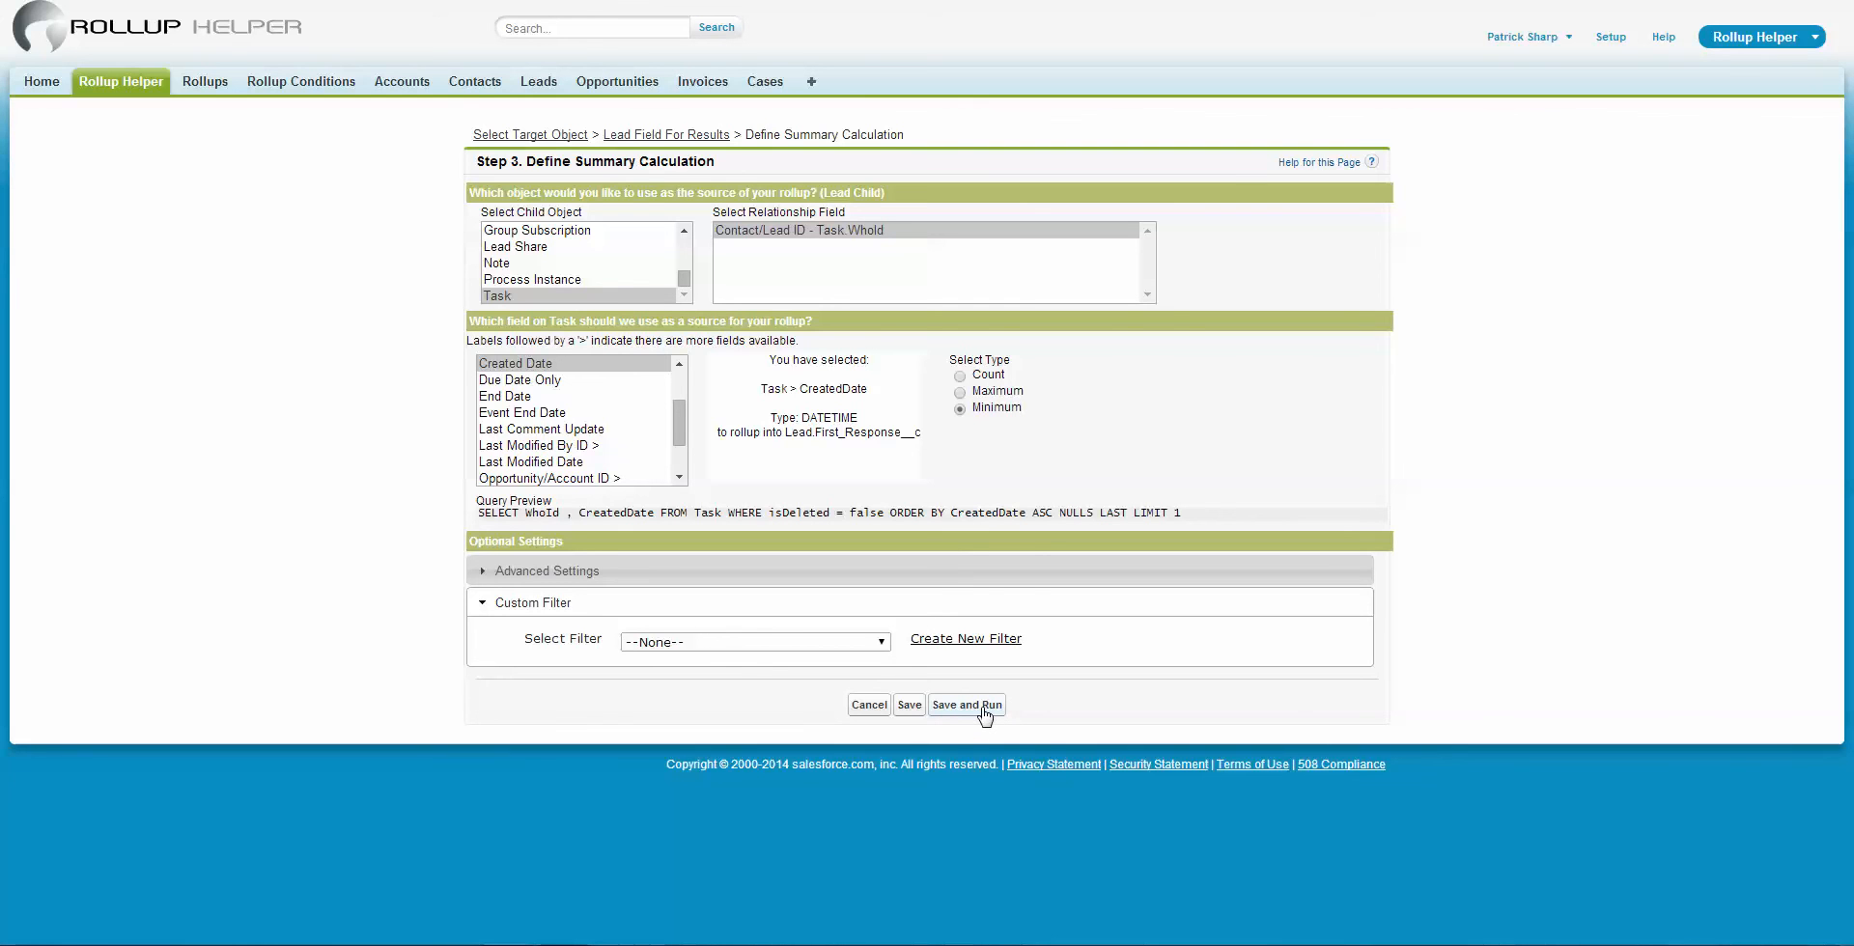
pyautogui.click(908, 706)
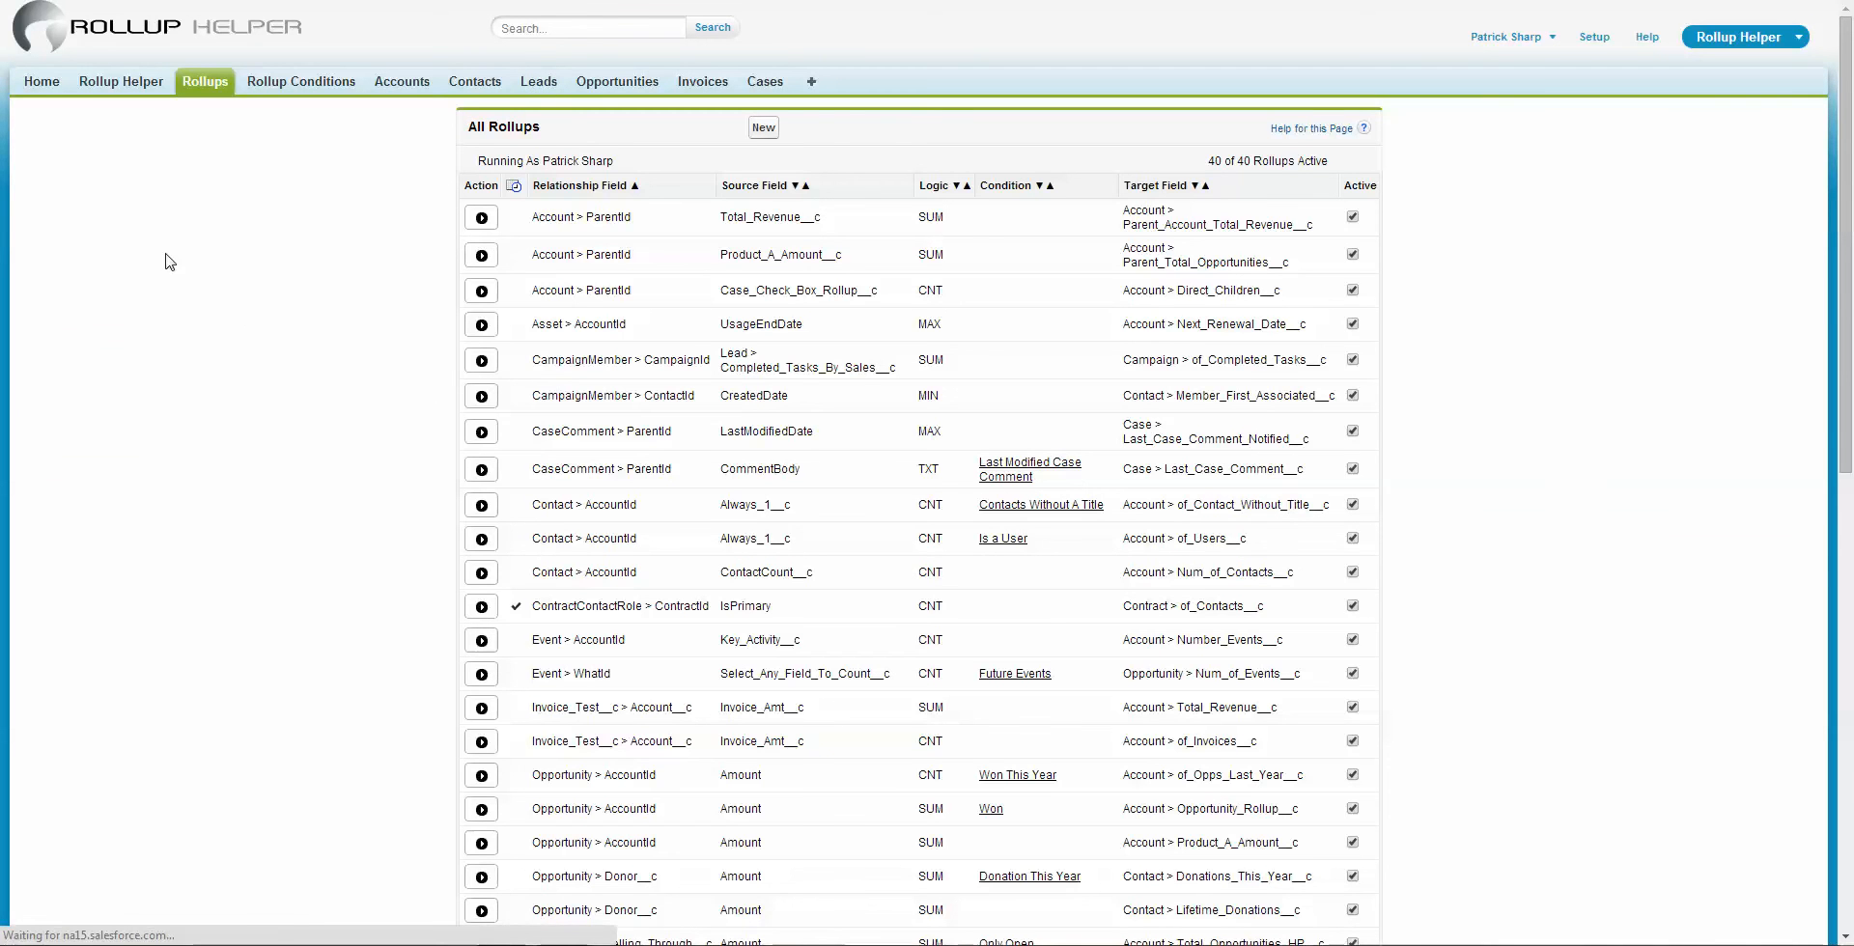
# - Open the first lead under Recent Items and check its creation date and time
pyautogui.click(105, 200)
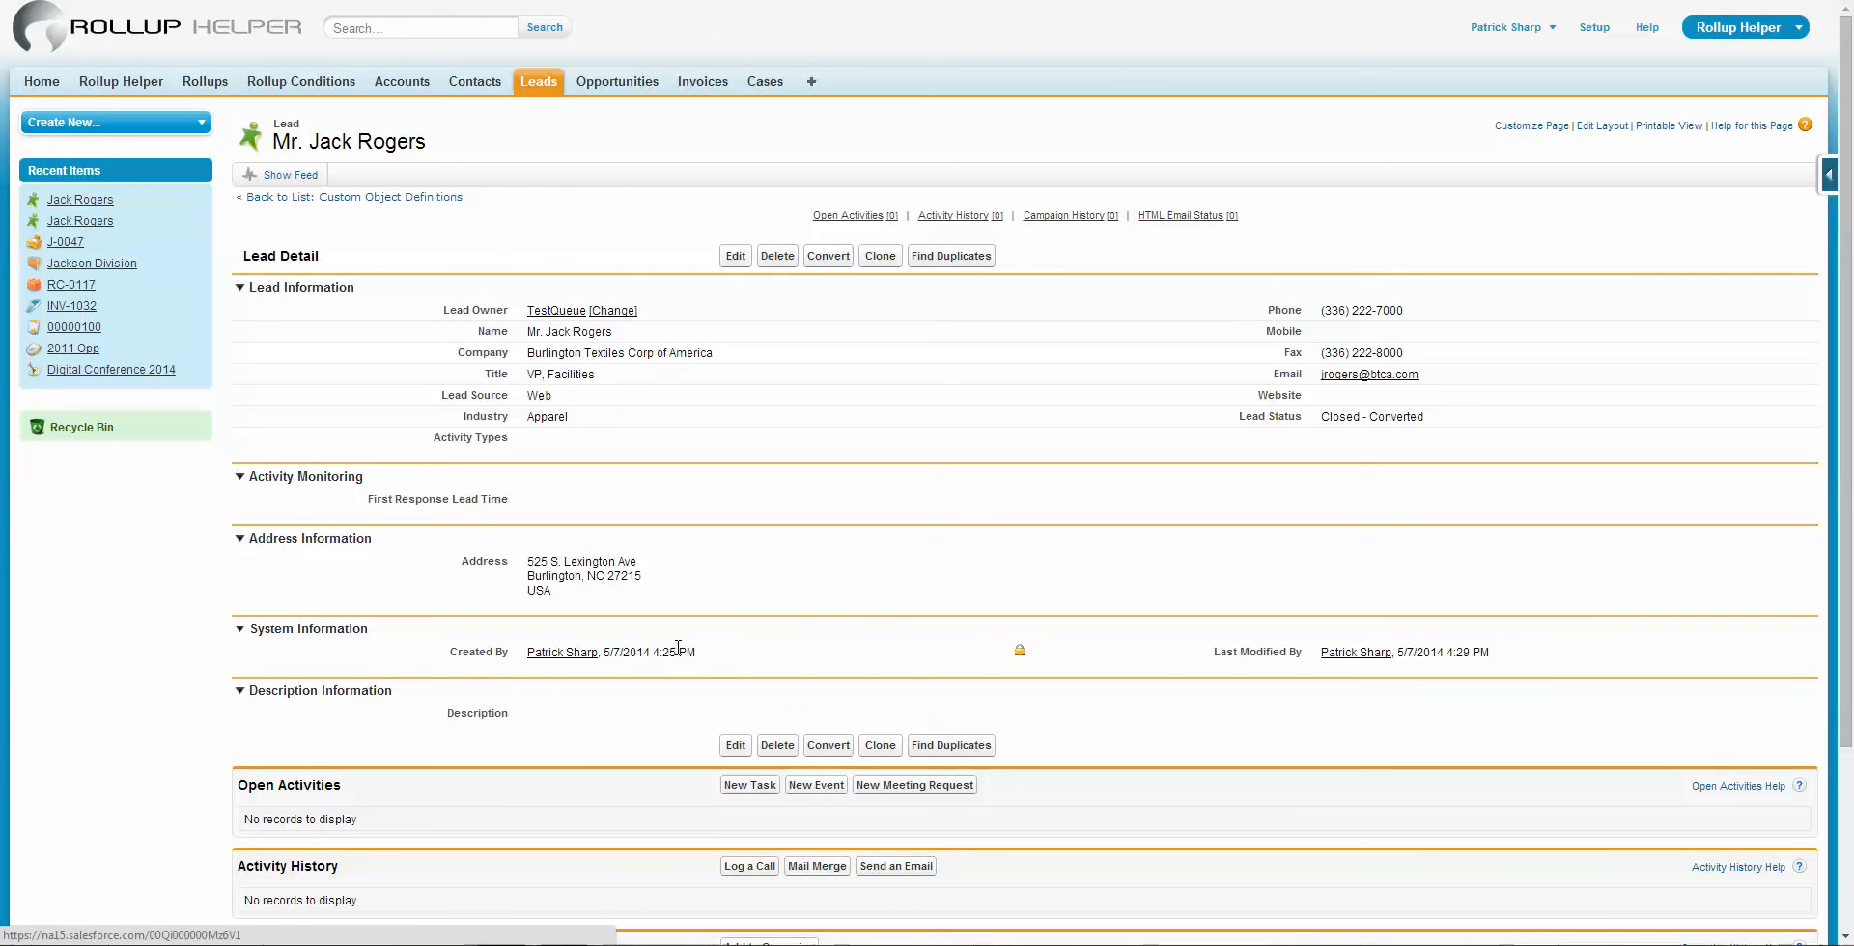
pyautogui.moveTo(679, 654); pyautogui.dragTo(656, 657)
pyautogui.click(808, 676)
# - Add the First Response field below First Response Lead Time in the lead layout's Activity Monitoring section and save the layout
pyautogui.click(1603, 126)
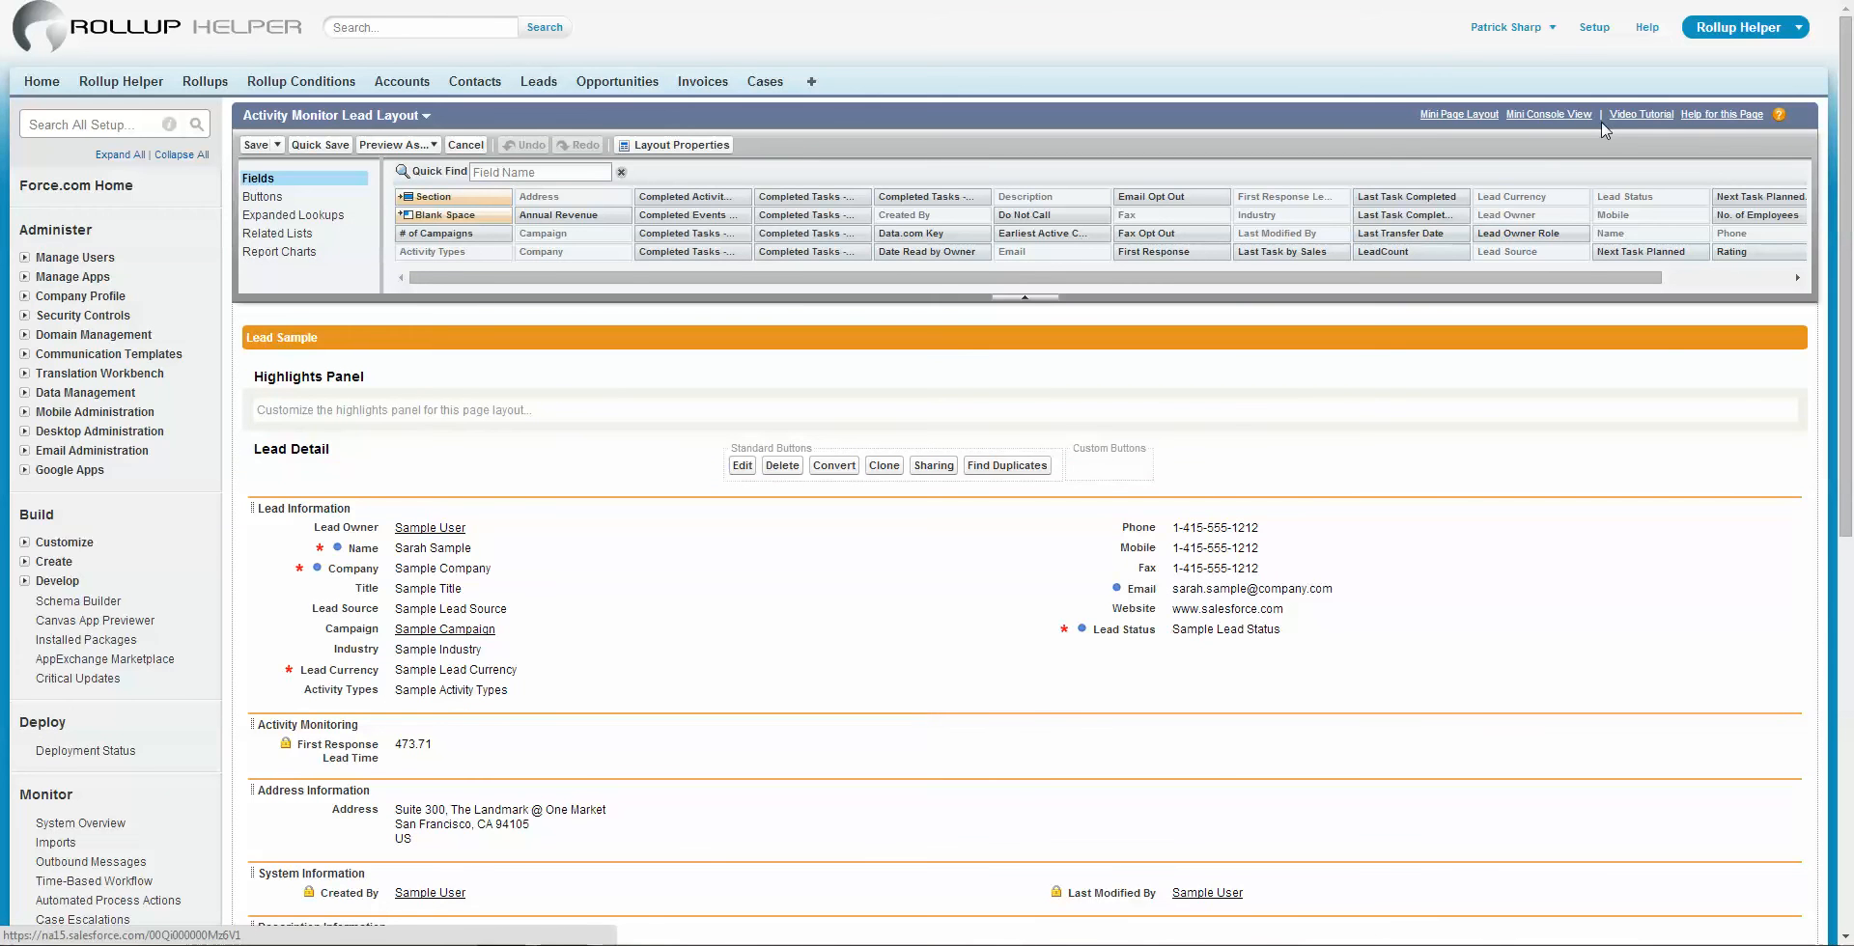
pyautogui.moveTo(498, 280); pyautogui.dragTo(731, 276)
pyautogui.moveTo(1028, 252); pyautogui.dragTo(906, 748)
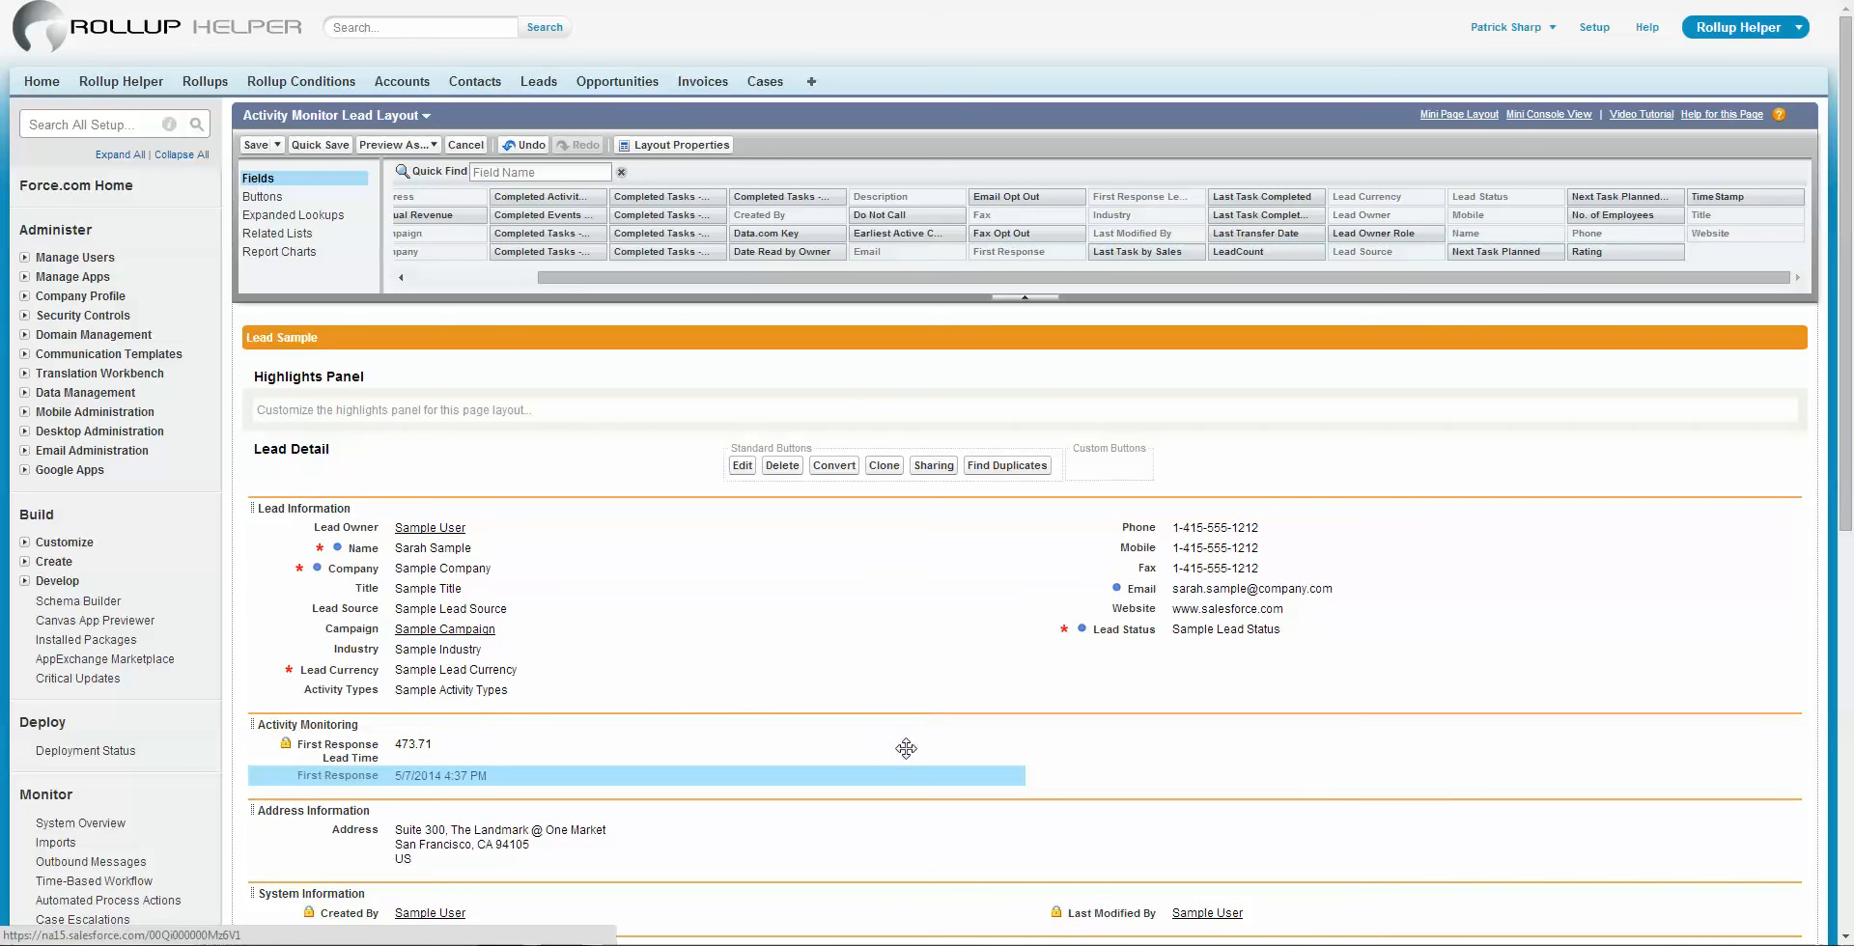
pyautogui.click(256, 145)
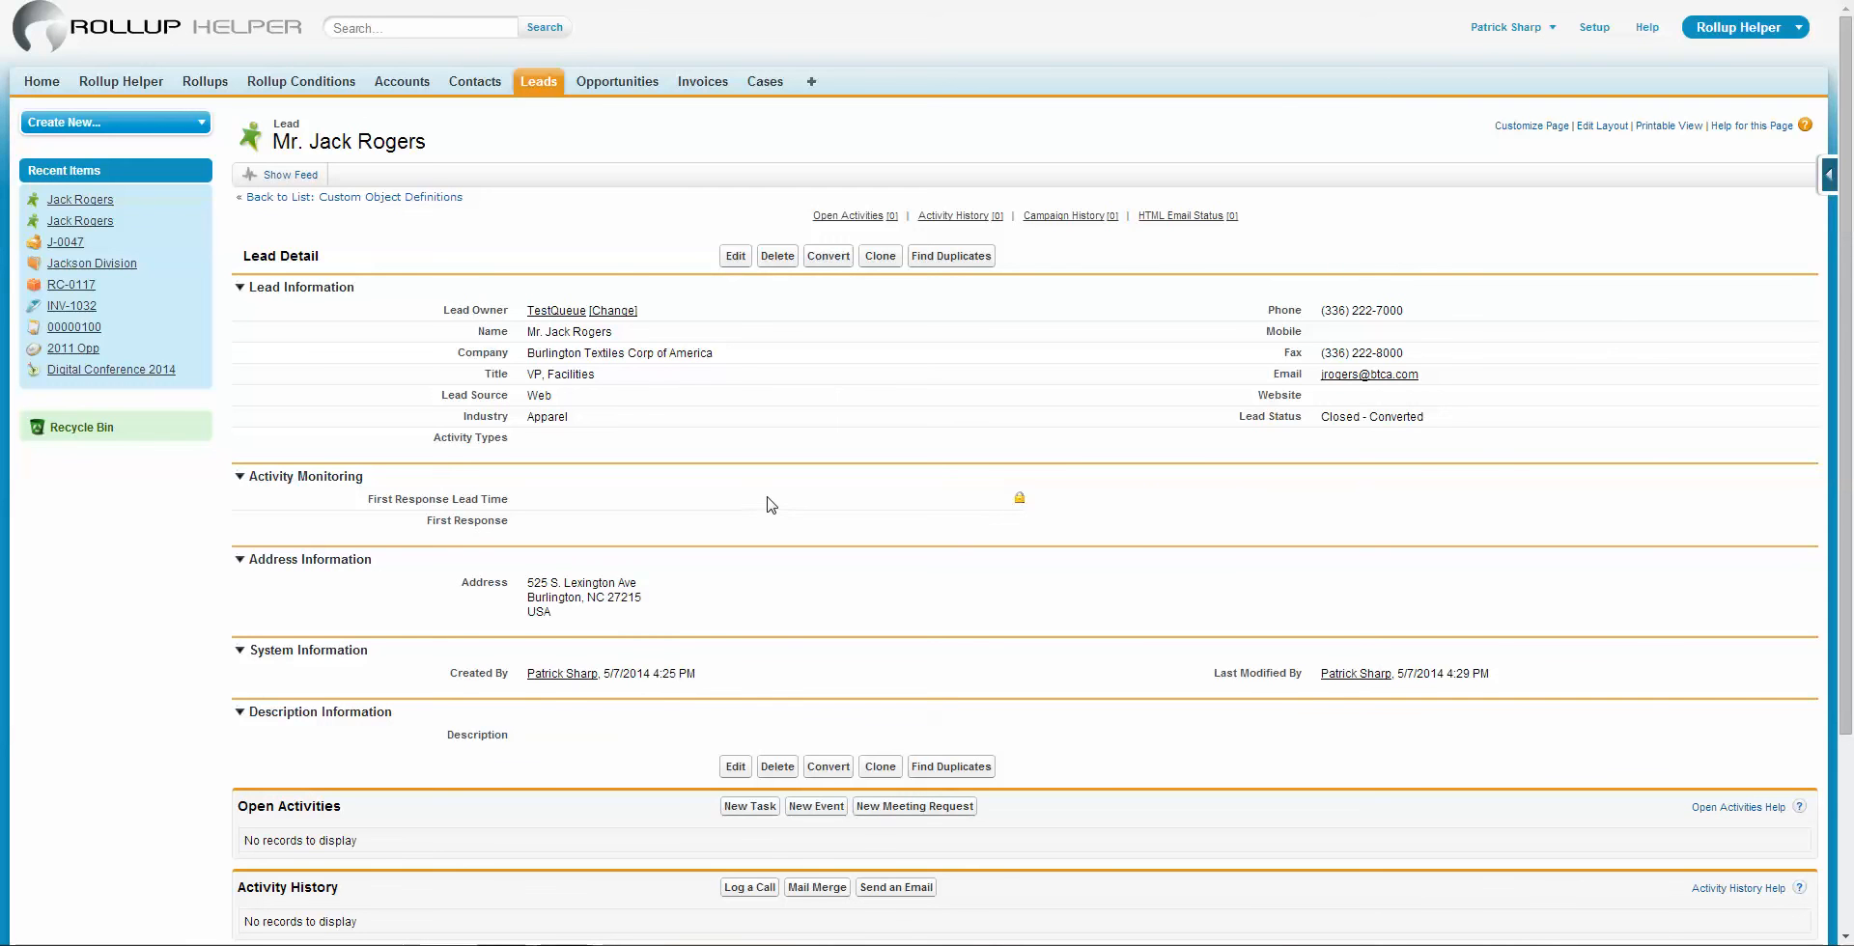
# - Log a call on the lead with the default task details and save it
pyautogui.scroll(-3, 674, 593)
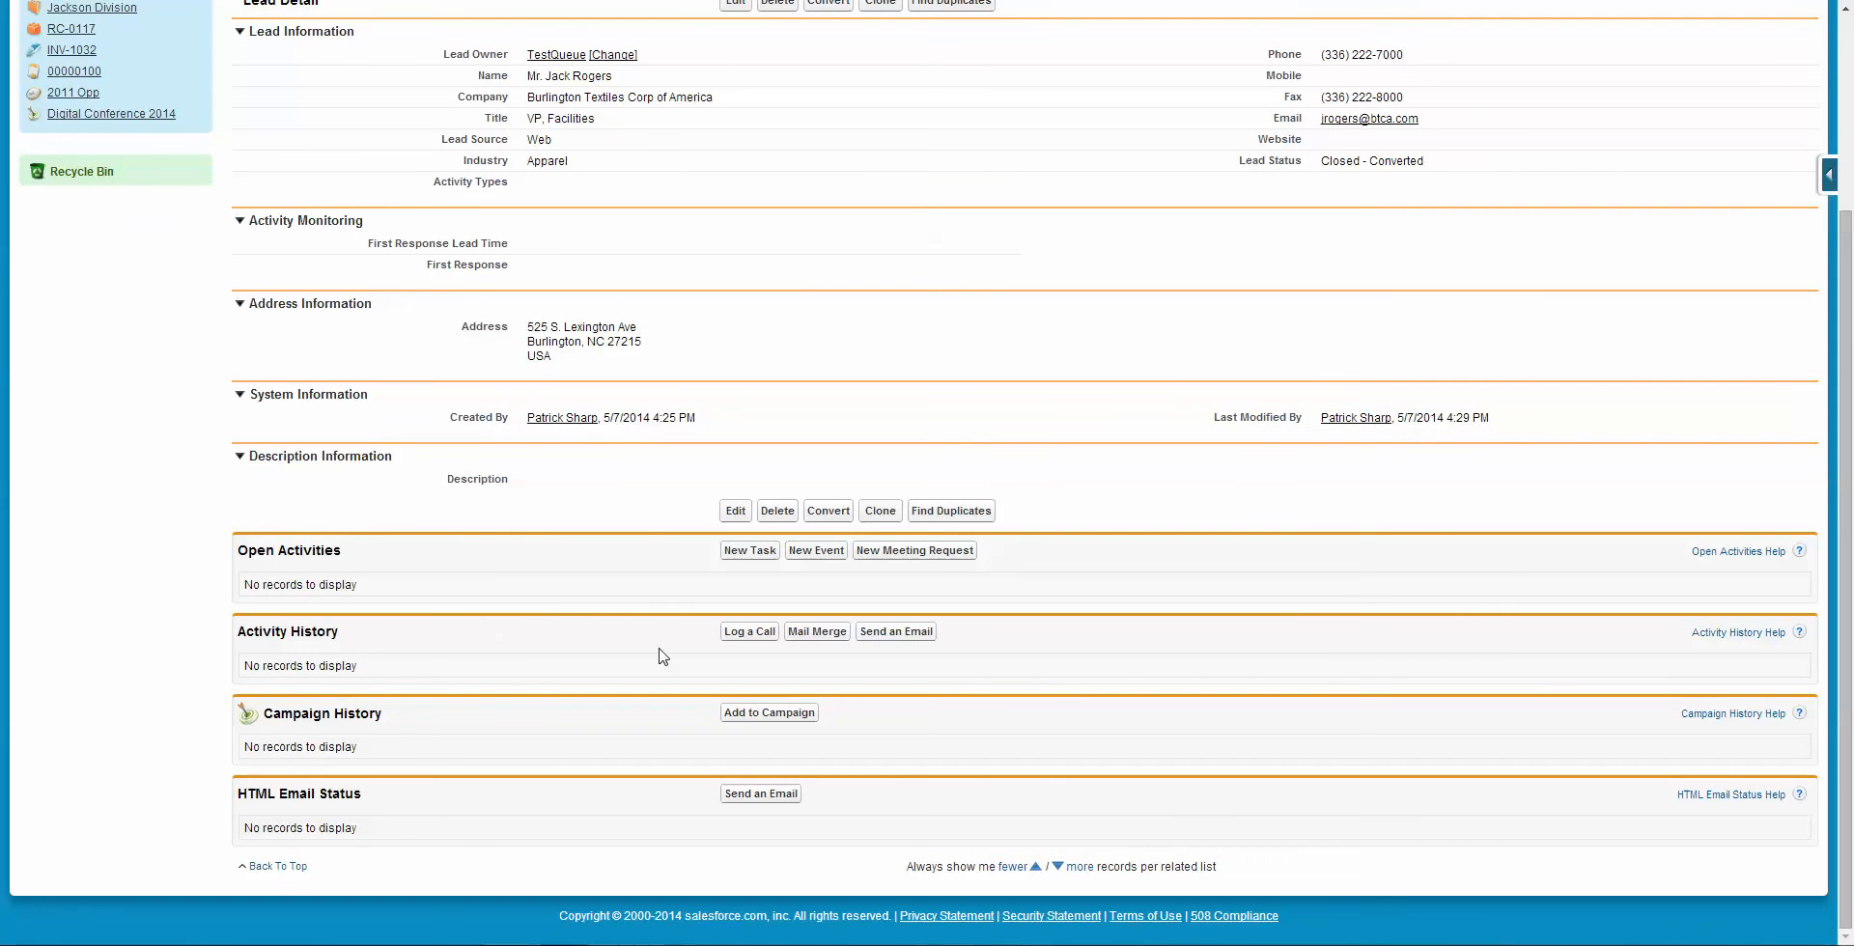
pyautogui.click(768, 640)
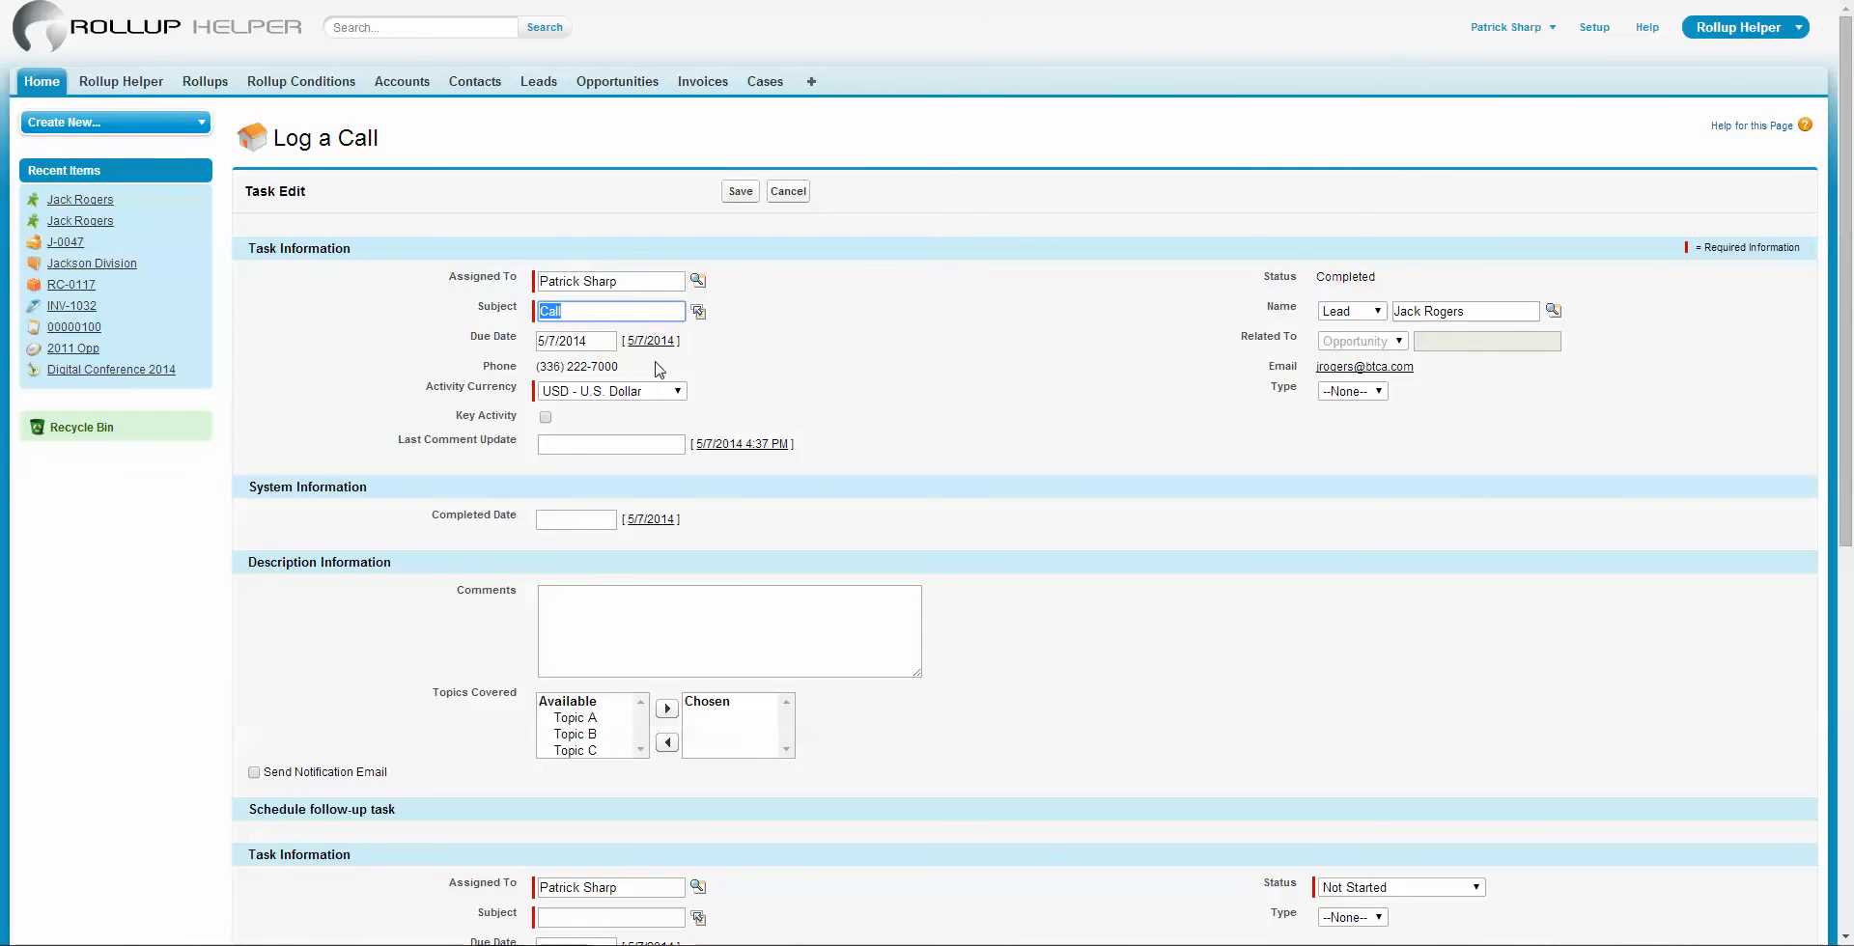
pyautogui.click(730, 198)
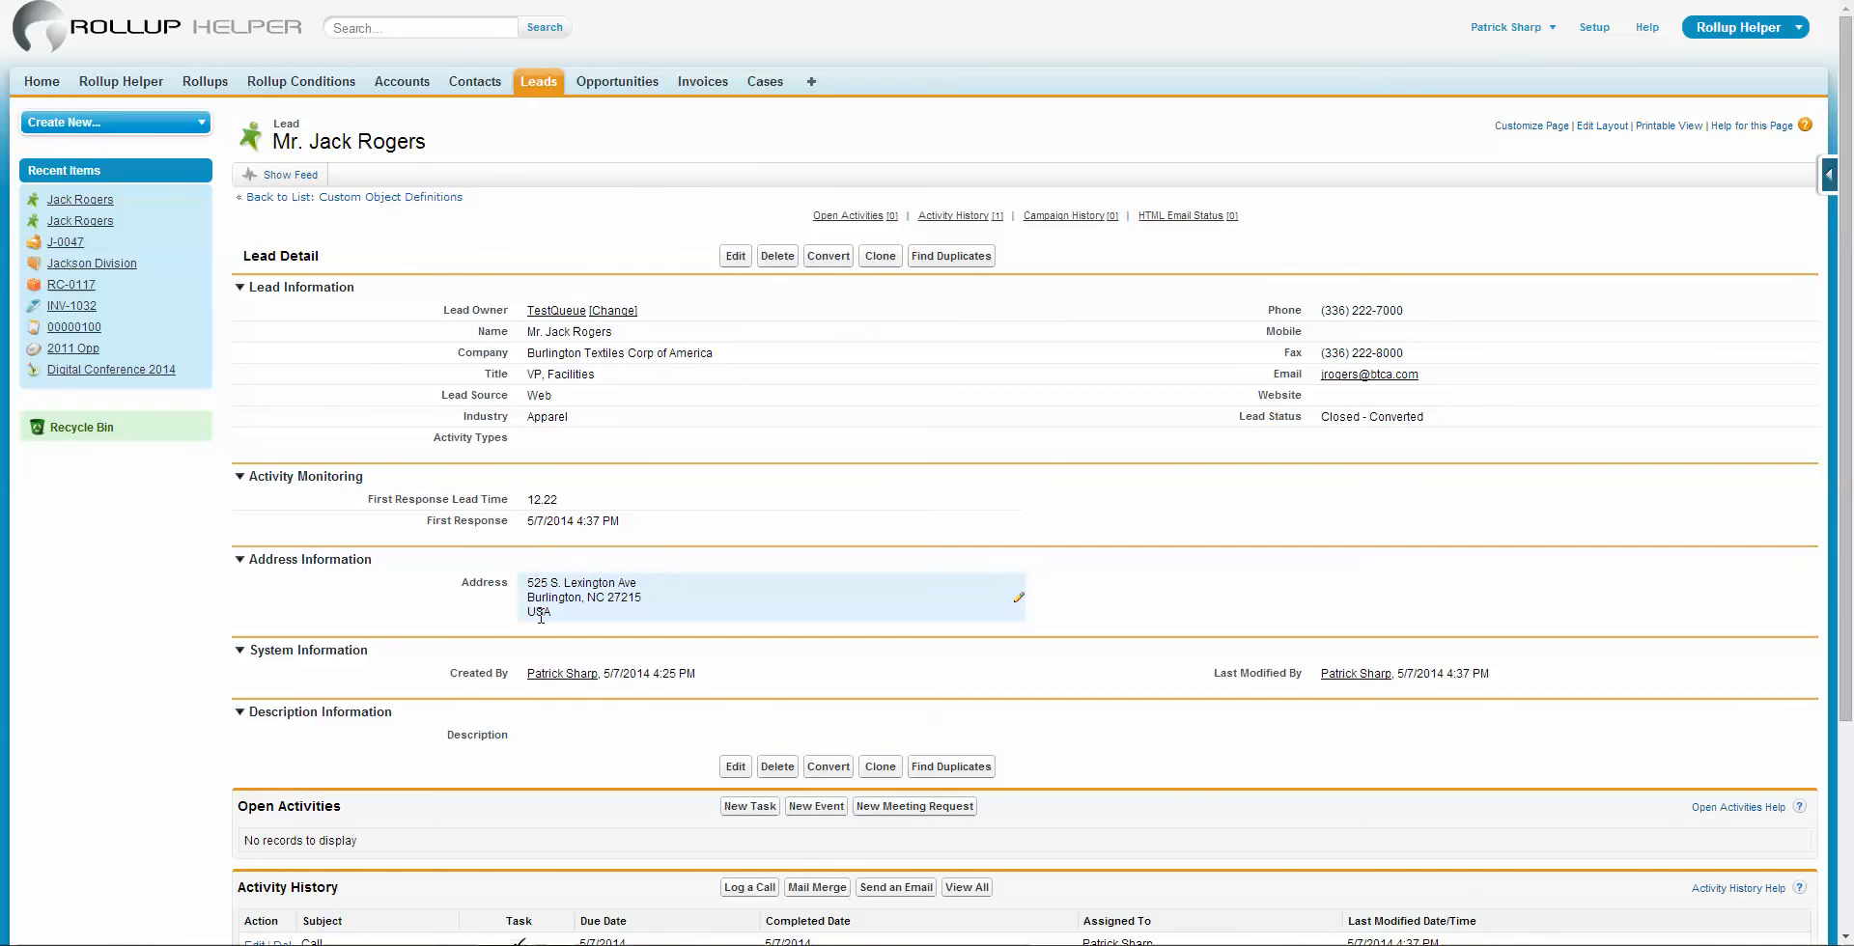
# - Check the First Response and First Response Lead Time values in the lead's Activity Monitoring section
pyautogui.scroll(-1, 580, 588)
pyautogui.doubleClick(629, 430)
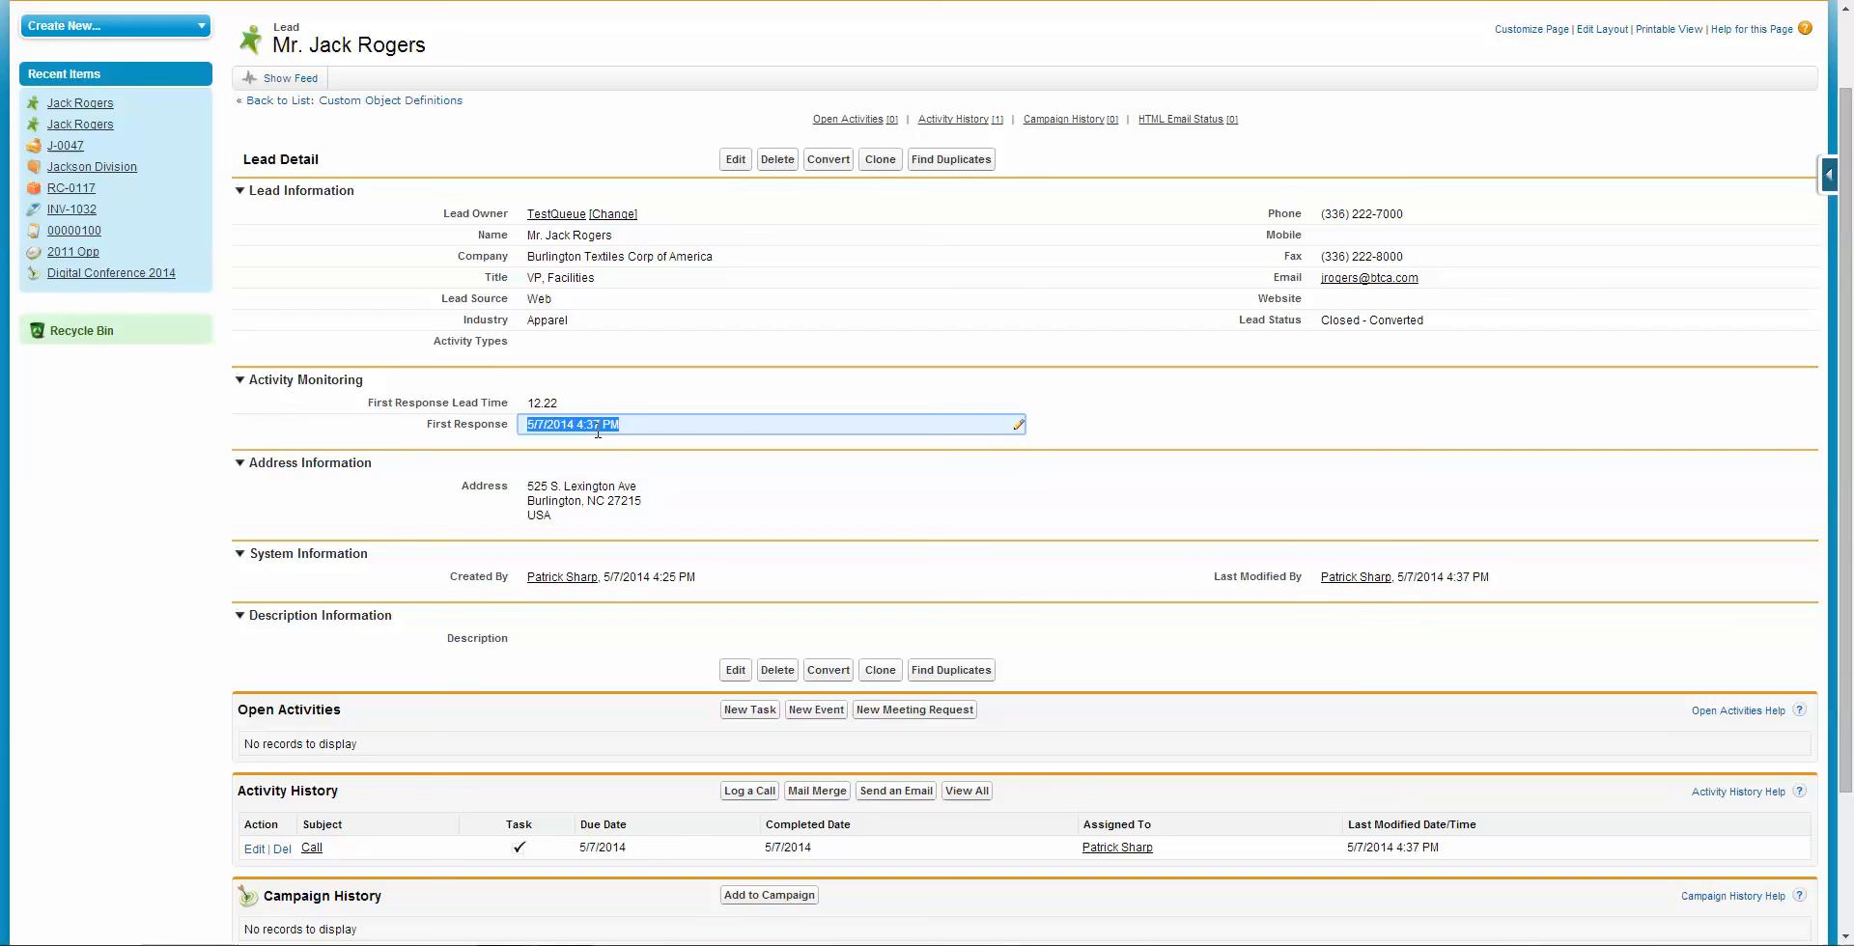
pyautogui.moveTo(559, 404); pyautogui.dragTo(527, 406)
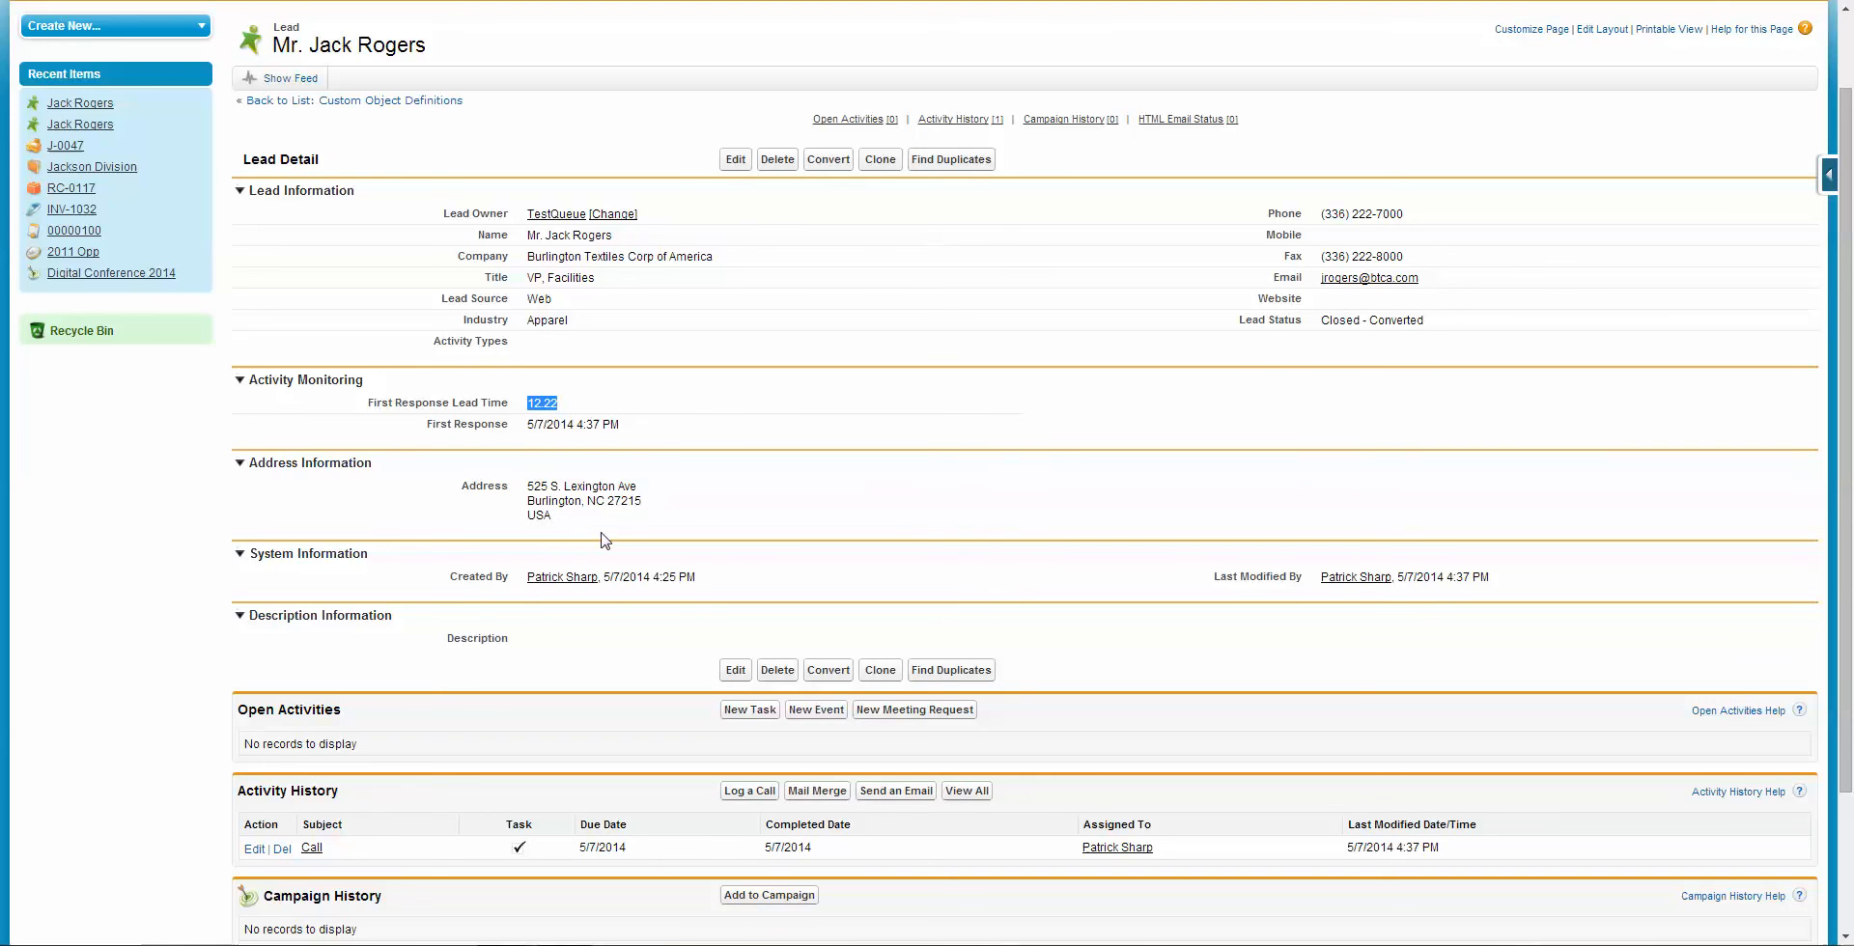